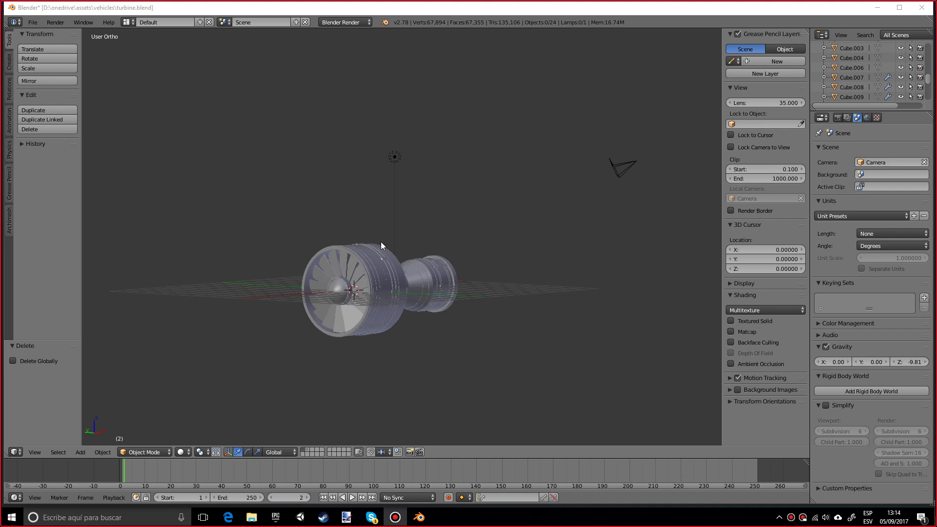
Step: Orbit around the turbine and select its grooved nacelle, Cylinder.001
{"action": "middle_click_drag", "start_coordinate": [381, 243], "coordinate": [456, 291]}
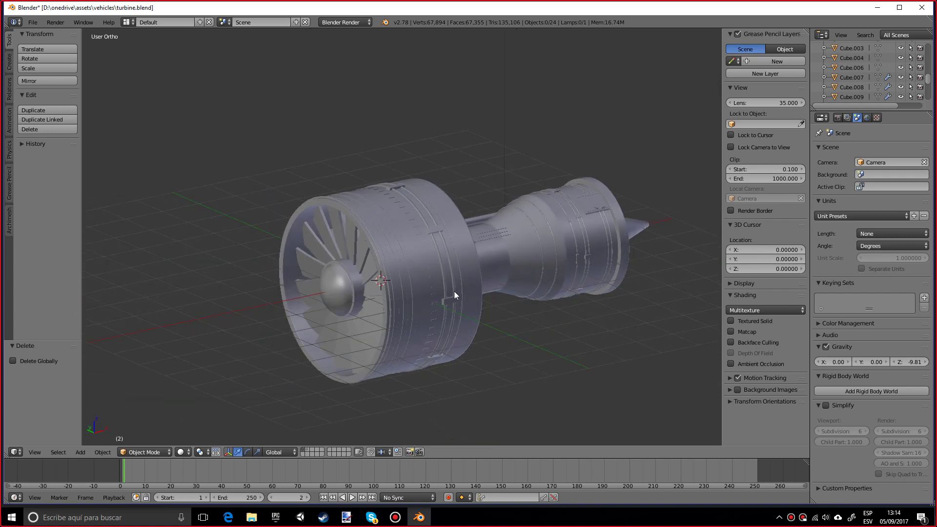
{"action": "scroll", "coordinate": [455, 291], "scroll_direction": "up", "scroll_amount": 3}
{"action": "right_click", "coordinate": [382, 248]}
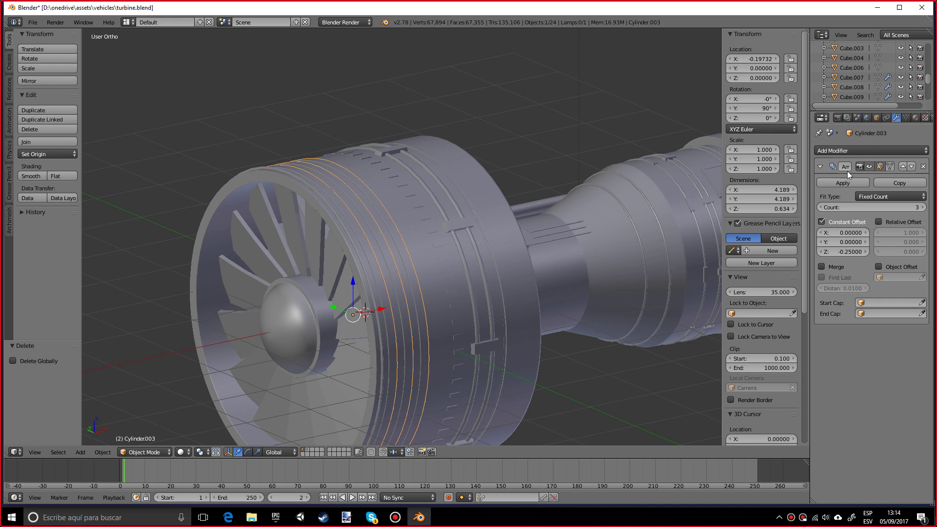
{"action": "right_click", "coordinate": [421, 237]}
{"action": "middle_click_drag", "start_coordinate": [421, 237], "coordinate": [817, 213]}
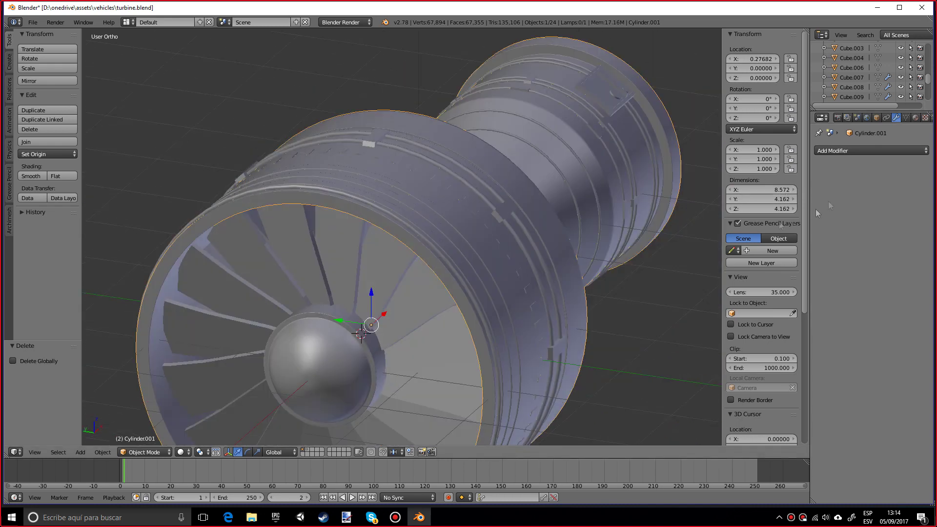
{"action": "middle_click_drag", "start_coordinate": [449, 228], "coordinate": [342, 242]}
Step: Shade the nacelle flat to show its facets, then switch it back to smooth
{"action": "left_click", "coordinate": [27, 176]}
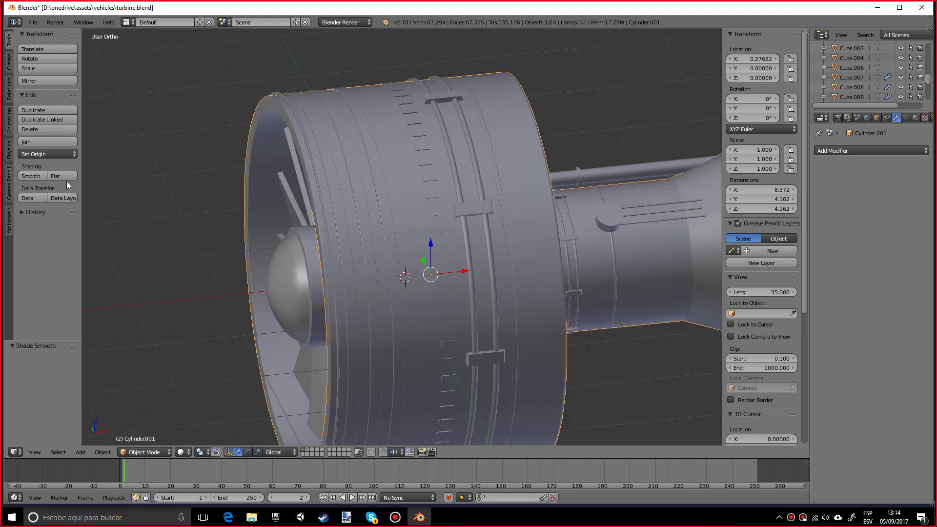
{"action": "left_click", "coordinate": [65, 180]}
{"action": "left_click", "coordinate": [19, 177]}
{"action": "middle_click_drag", "start_coordinate": [171, 206], "coordinate": [377, 218]}
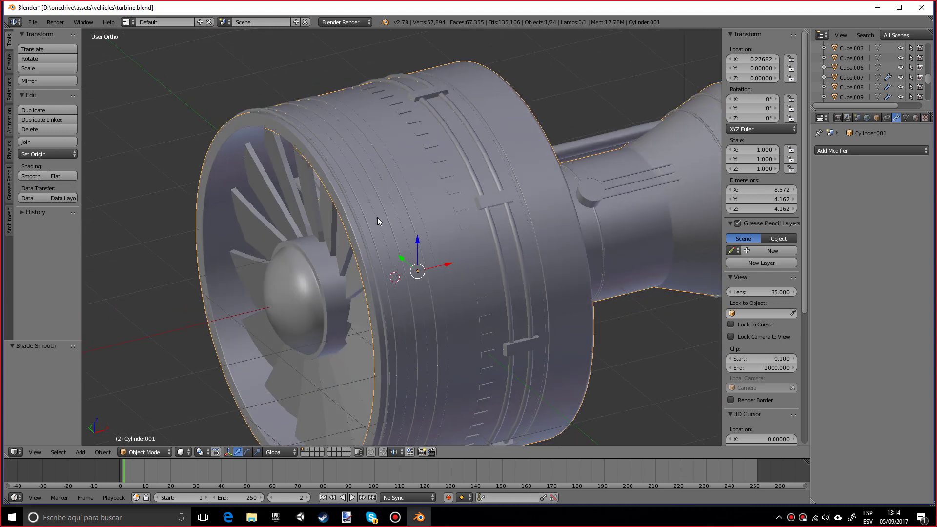
{"action": "scroll", "coordinate": [376, 218], "scroll_direction": "up", "scroll_amount": 3}
{"action": "scroll", "coordinate": [358, 208], "scroll_direction": "up", "scroll_amount": 6}
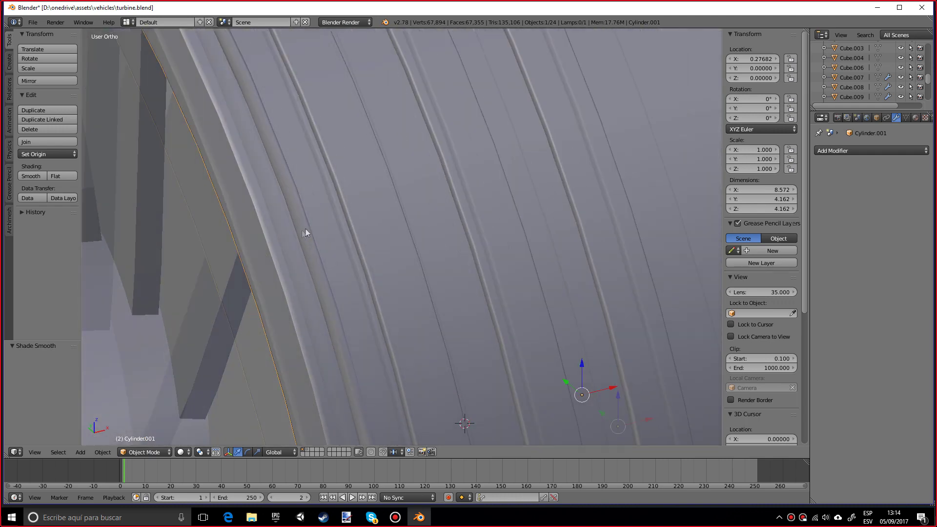
{"action": "scroll", "coordinate": [291, 252], "scroll_direction": "down", "scroll_amount": 10}
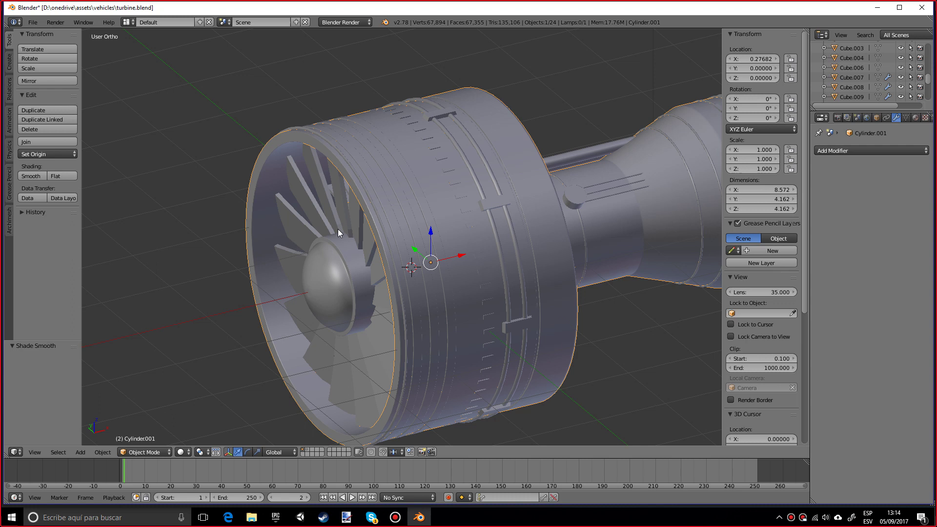
Step: Add a new cylinder mesh on an empty layer
{"action": "left_click", "coordinate": [314, 453]}
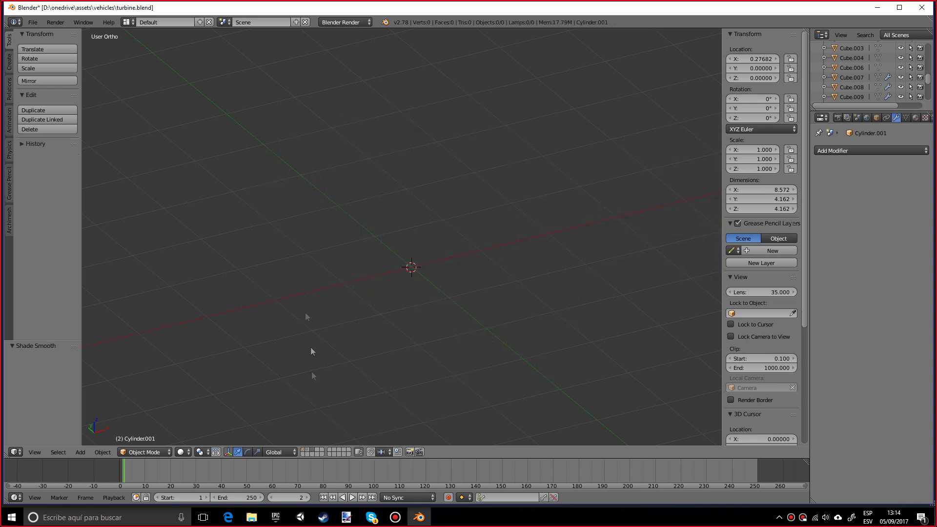
{"action": "middle_click_drag", "start_coordinate": [359, 258], "coordinate": [500, 270]}
{"action": "key", "text": "shift+a"}
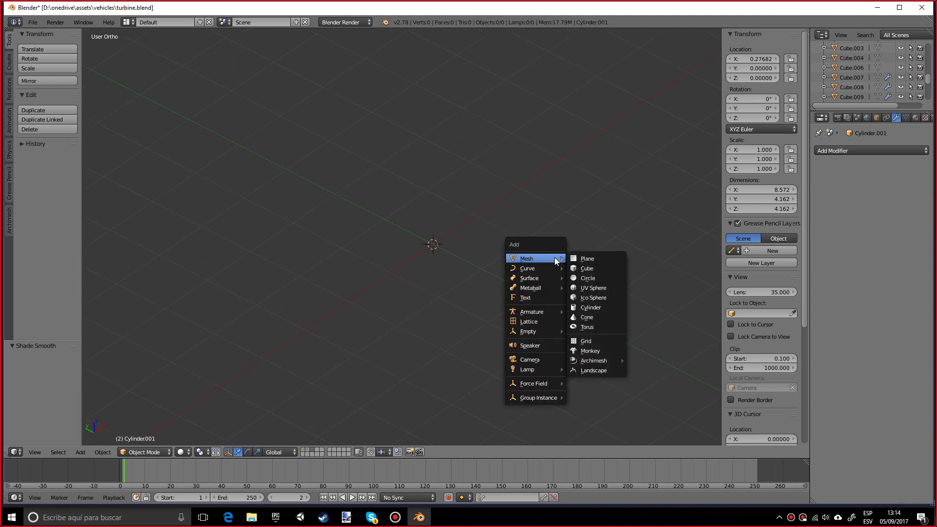
{"action": "left_click", "coordinate": [590, 307]}
{"action": "middle_click_drag", "start_coordinate": [596, 302], "coordinate": [473, 288]}
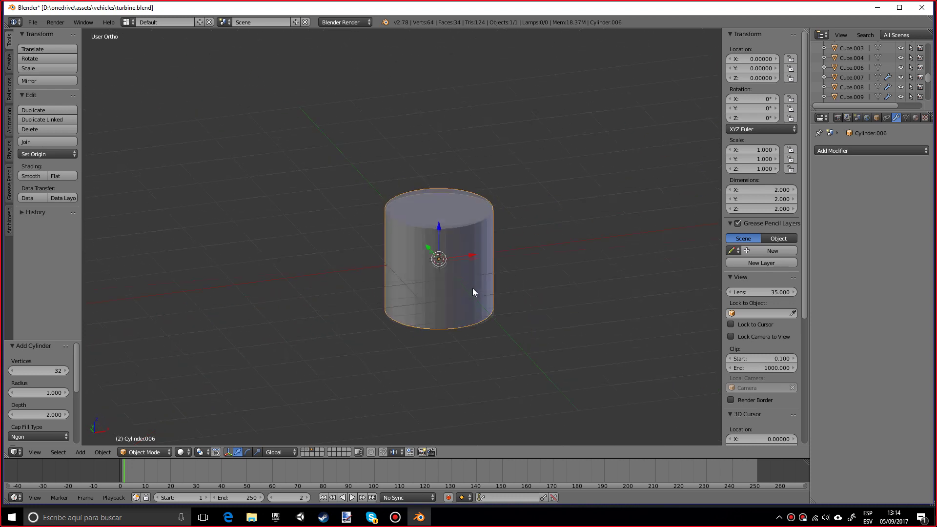
{"action": "scroll", "coordinate": [567, 273], "scroll_direction": "up", "scroll_amount": 2}
Step: Add a Subdivision Surface modifier (view 1, render 2) to the cylinder
{"action": "left_click", "coordinate": [845, 151]}
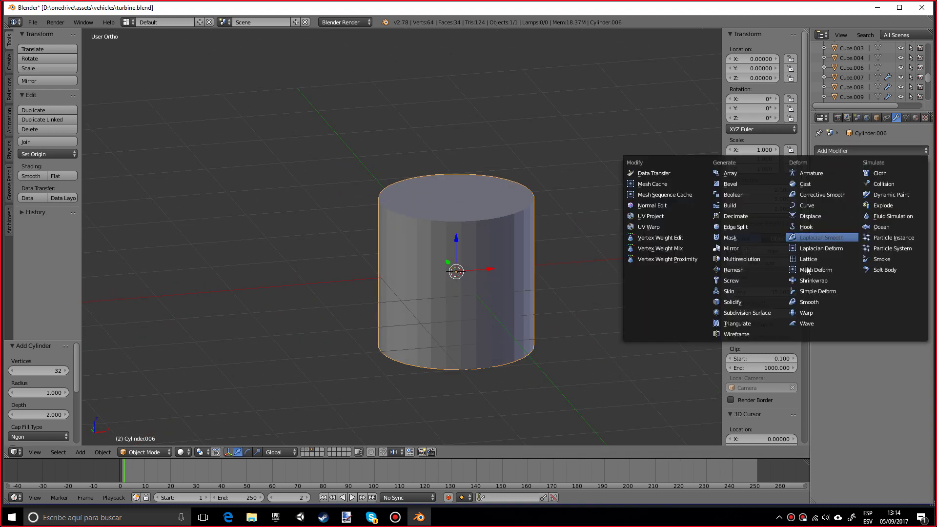
{"action": "left_click", "coordinate": [751, 312]}
{"action": "middle_click_drag", "start_coordinate": [601, 297], "coordinate": [550, 310]}
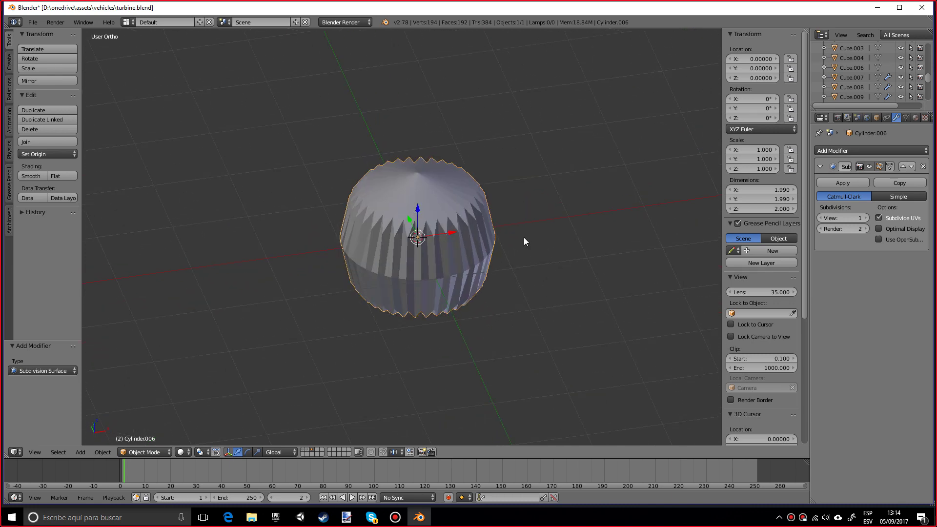
{"action": "key", "text": "Tab"}
Step: Add two loop cuts, sliding one close to the top rim and one to the bottom rim
{"action": "middle_click_drag", "start_coordinate": [498, 283], "coordinate": [422, 243]}
{"action": "scroll", "coordinate": [501, 323], "scroll_direction": "up", "scroll_amount": 2}
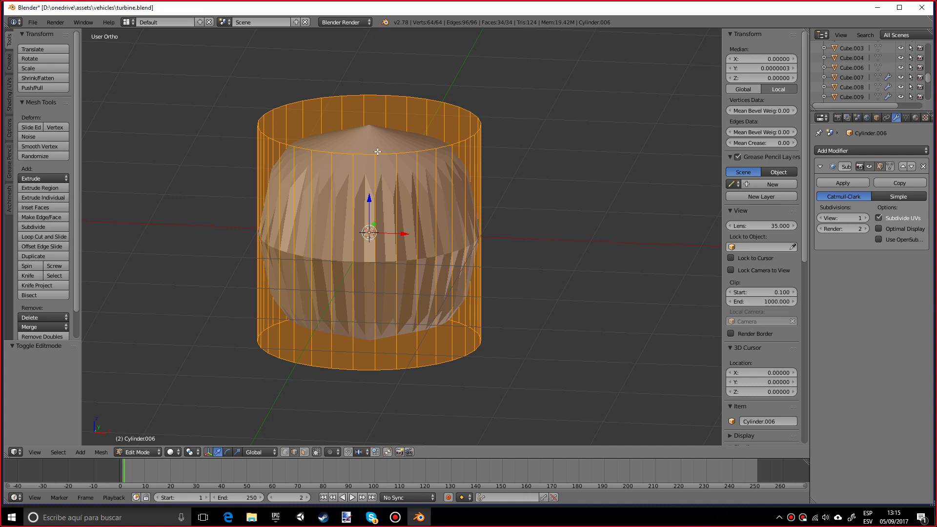
{"action": "middle_click_drag", "start_coordinate": [391, 184], "coordinate": [406, 296]}
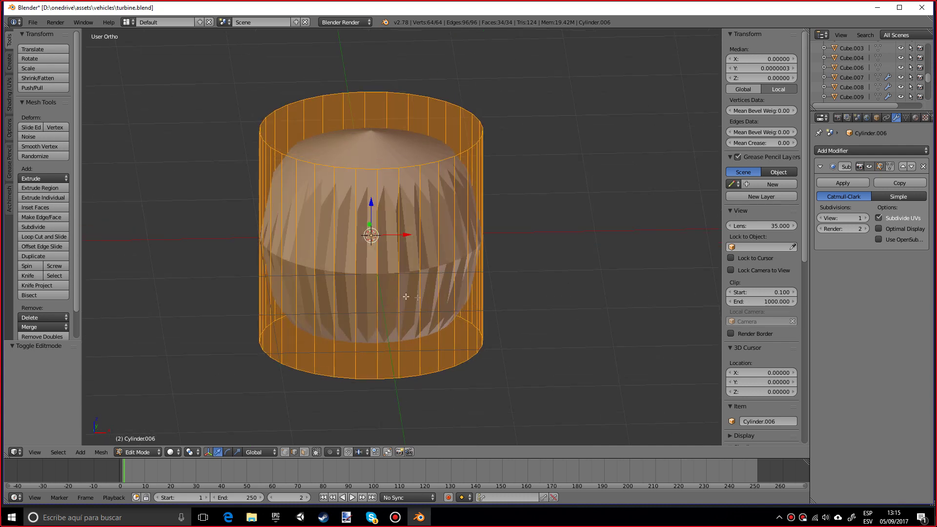
{"action": "key", "text": "ctrl+r"}
{"action": "left_click", "coordinate": [474, 278]}
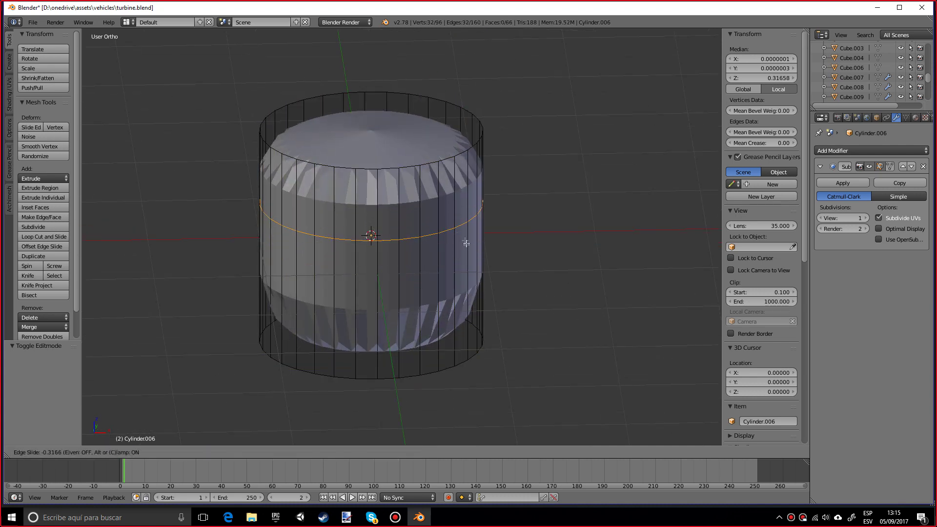
{"action": "left_click", "coordinate": [468, 175]}
{"action": "scroll", "coordinate": [458, 209], "scroll_direction": "up", "scroll_amount": 4}
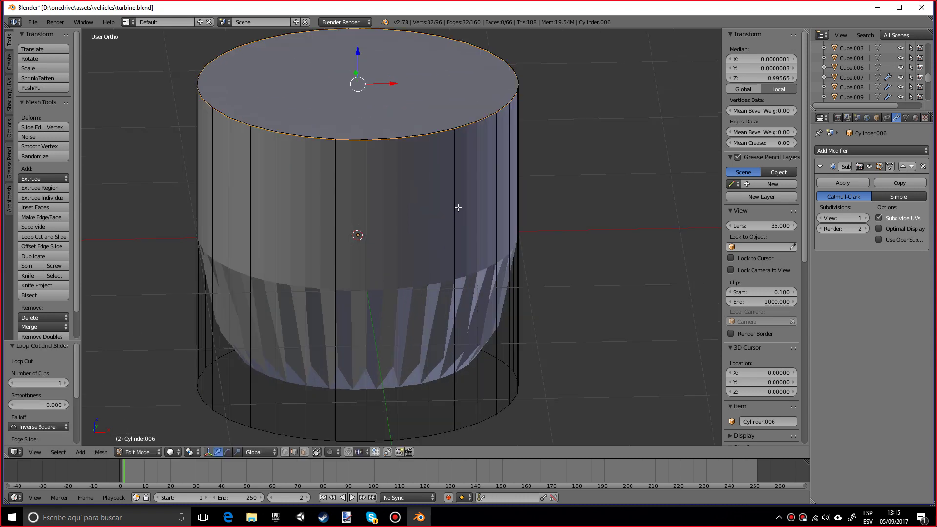
{"action": "scroll", "coordinate": [440, 320], "scroll_direction": "up", "scroll_amount": 5}
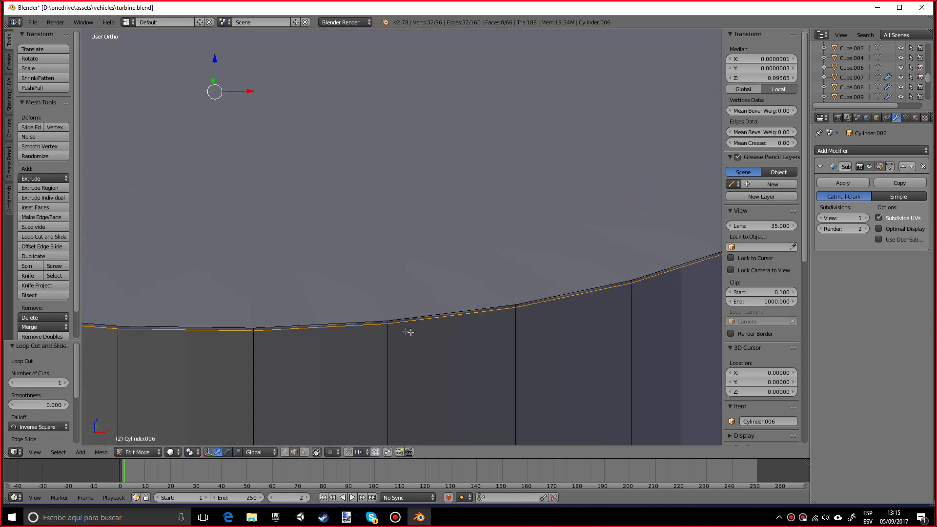
{"action": "scroll", "coordinate": [371, 333], "scroll_direction": "down", "scroll_amount": 8}
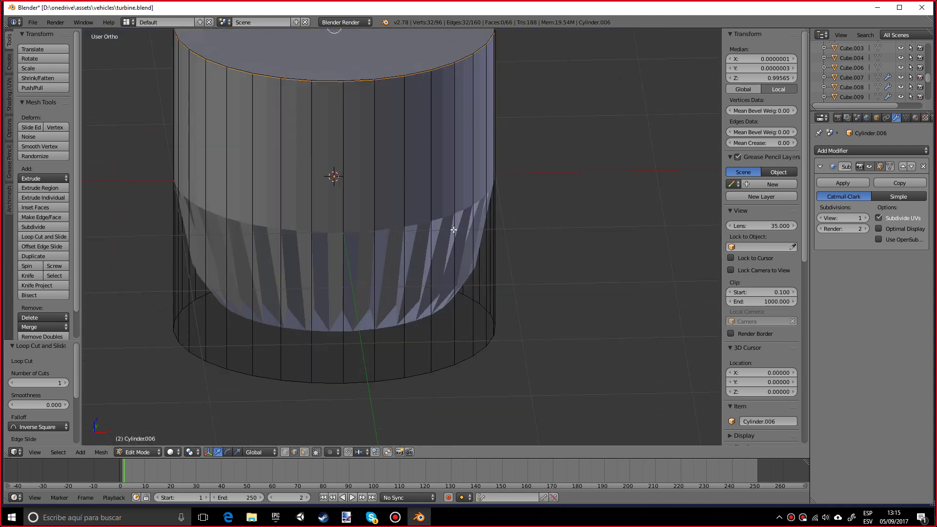
{"action": "key", "text": "ctrl+r"}
{"action": "left_click", "coordinate": [454, 230]}
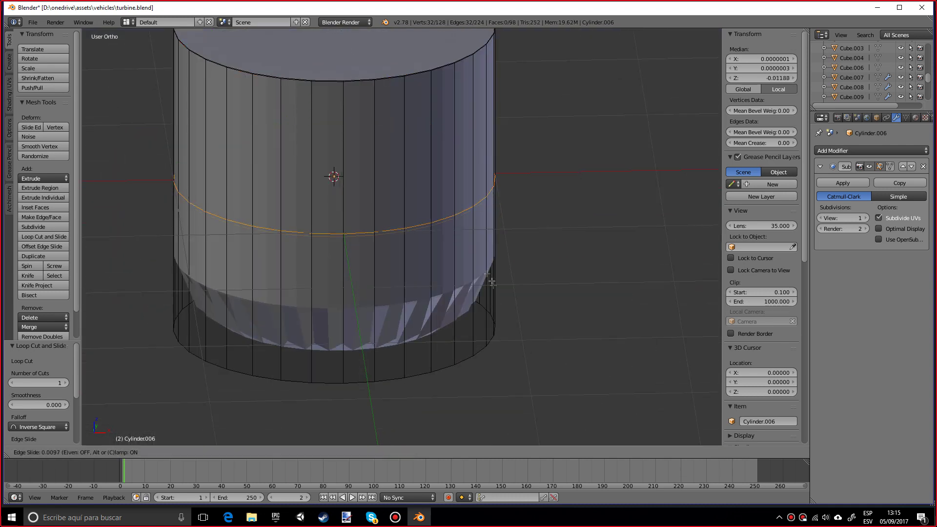
{"action": "left_click", "coordinate": [487, 378]}
{"action": "middle_click_drag", "start_coordinate": [487, 379], "coordinate": [432, 380]}
Step: Select both end cap faces, with back faces selectable, and inset them
{"action": "left_click", "coordinate": [316, 452]}
{"action": "right_click", "coordinate": [337, 360], "text": "alt"}
{"action": "middle_click_drag", "start_coordinate": [361, 254], "coordinate": [363, 156]}
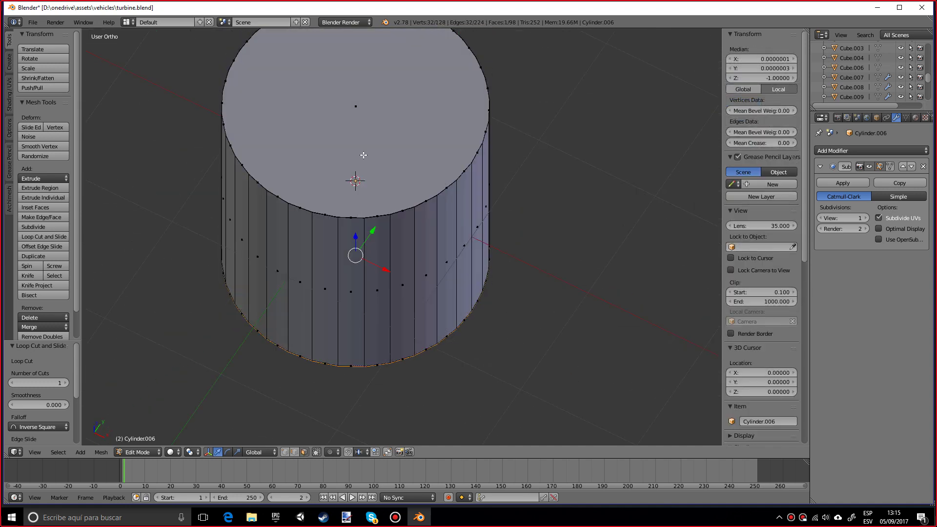
{"action": "right_click", "coordinate": [364, 156], "text": "shift"}
{"action": "key", "text": "i"}
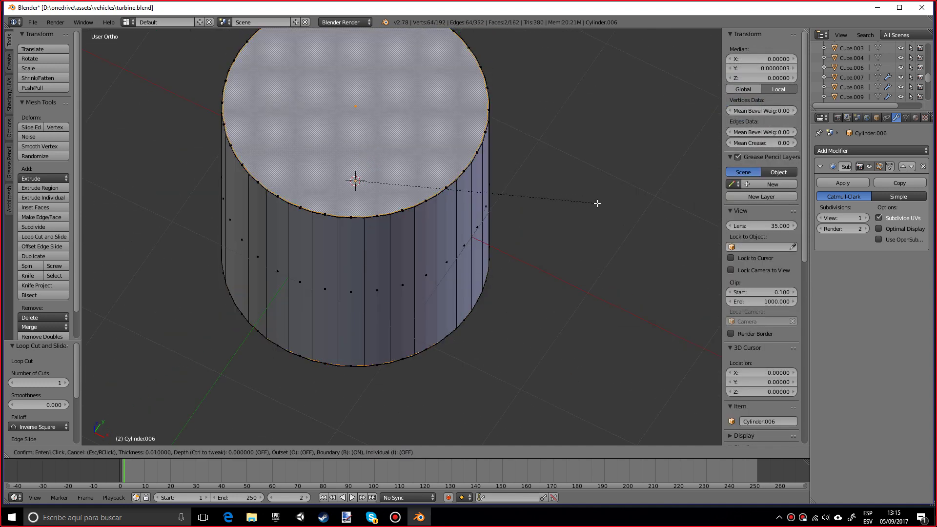
{"action": "left_click", "coordinate": [591, 198]}
Step: Undo the inset and redo a thinner inset on both caps
{"action": "scroll", "coordinate": [333, 243], "scroll_direction": "up", "scroll_amount": 8}
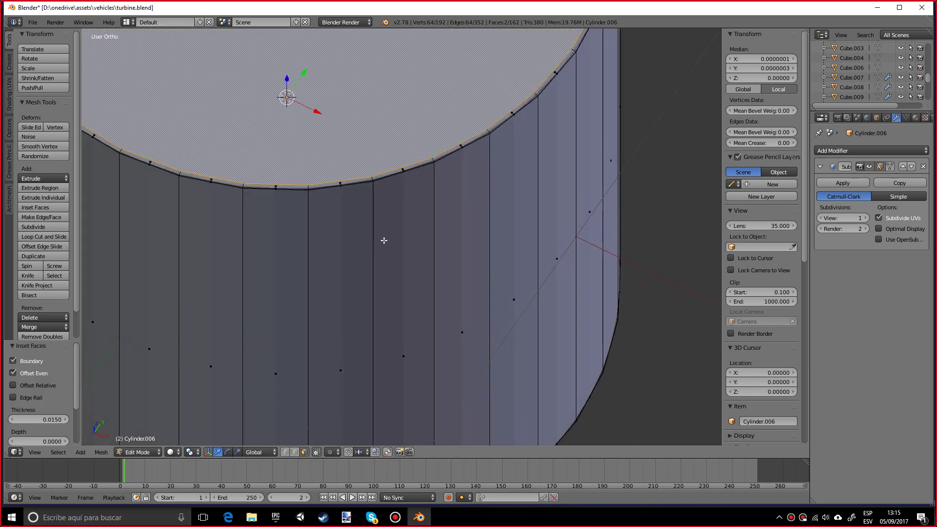
{"action": "scroll", "coordinate": [398, 295], "scroll_direction": "up", "scroll_amount": 1, "text": "shift"}
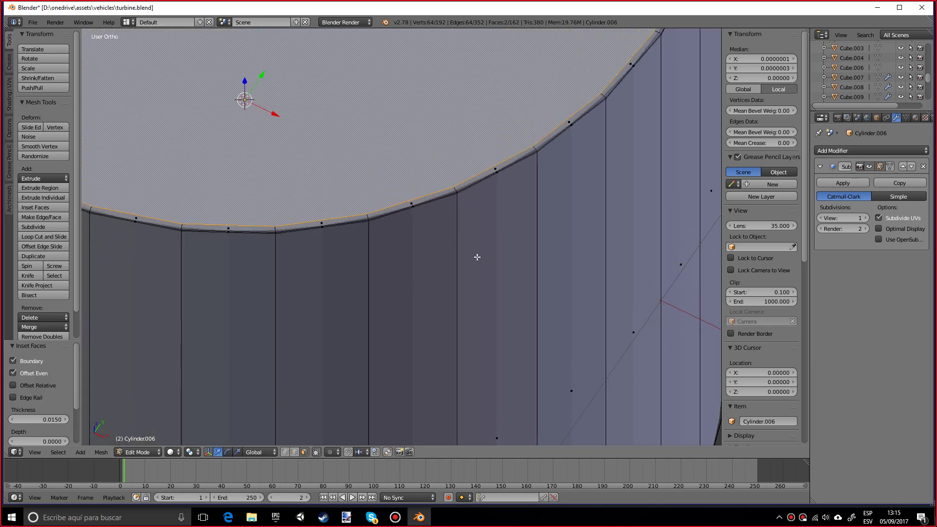
{"action": "key", "text": "ctrl+z"}
{"action": "key", "text": "i"}
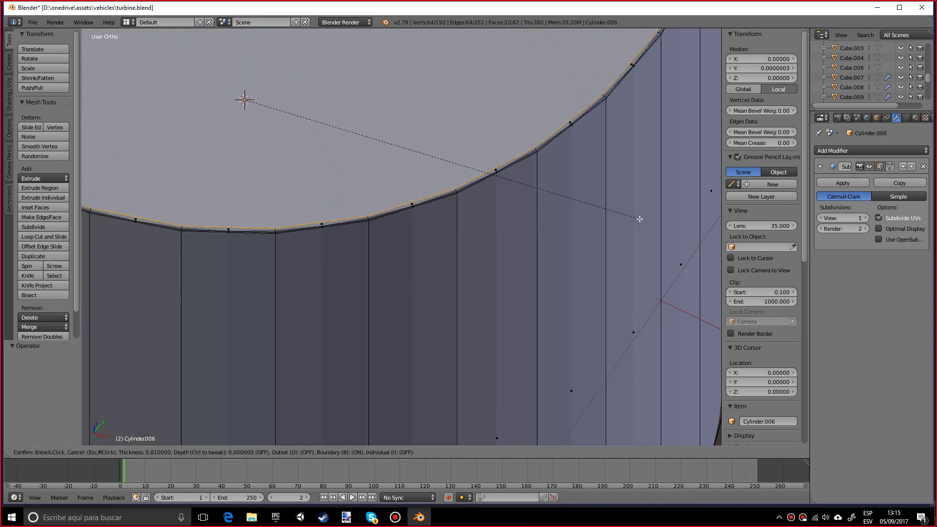
{"action": "left_click", "coordinate": [668, 221]}
{"action": "key", "text": "Tab"}
{"action": "scroll", "coordinate": [597, 237], "scroll_direction": "down", "scroll_amount": 5}
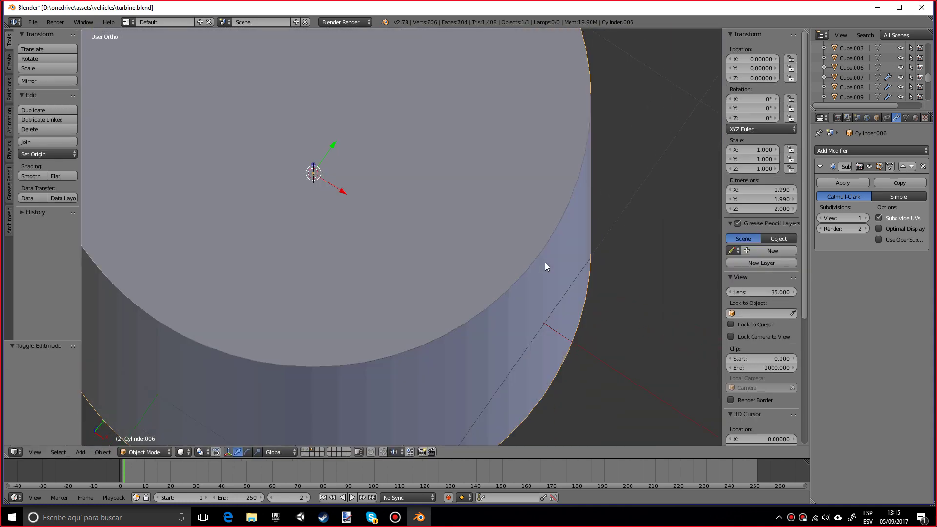
Step: Apply smooth shading to the subdivided cylinder
{"action": "middle_click_drag", "start_coordinate": [507, 230], "coordinate": [513, 224]}
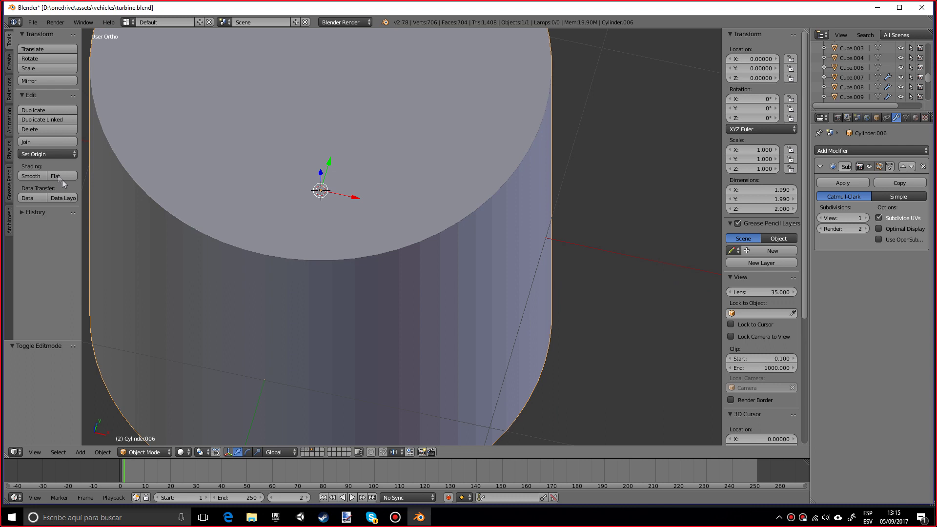
{"action": "left_click", "coordinate": [43, 177]}
{"action": "scroll", "coordinate": [355, 280], "scroll_direction": "down", "scroll_amount": 5}
{"action": "middle_click_drag", "start_coordinate": [355, 280], "coordinate": [393, 251]}
Step: Inset the cylinder's top face once more and return to Object Mode
{"action": "key", "text": "Tab"}
{"action": "key", "text": "Tab"}
{"action": "scroll", "coordinate": [392, 250], "scroll_direction": "up", "scroll_amount": 2}
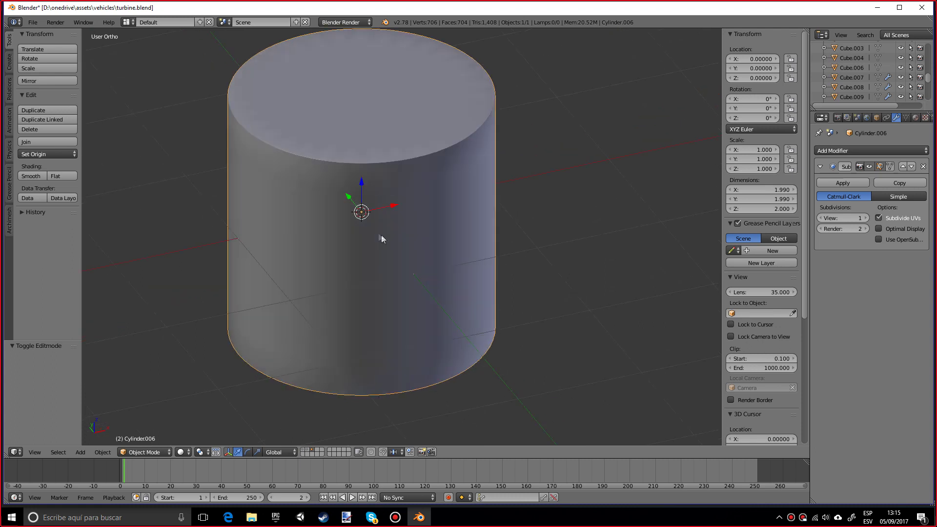
{"action": "mouse_move", "coordinate": [286, 126]}
{"action": "middle_mouse_down"}
{"action": "mouse_move", "coordinate": [265, 138]}
{"action": "mouse_move", "coordinate": [292, 142]}
{"action": "middle_mouse_up"}
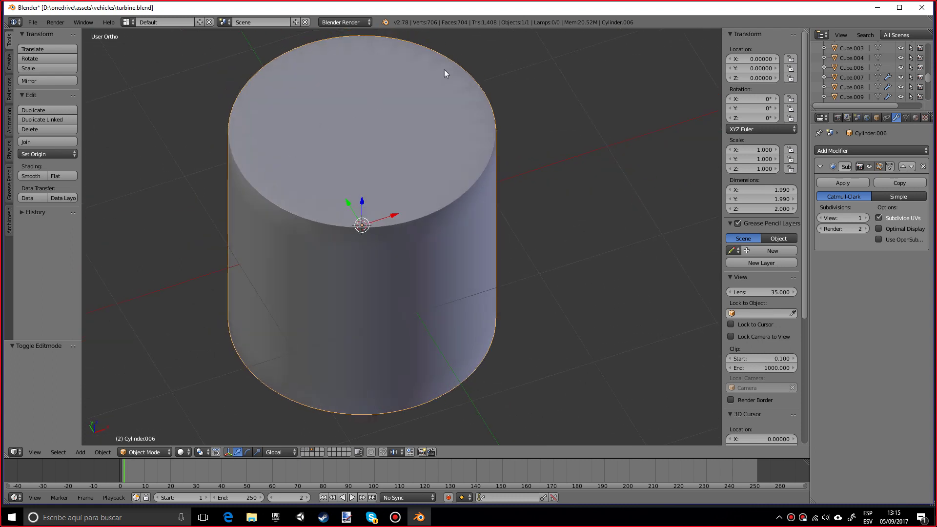
{"action": "mouse_move", "coordinate": [445, 69]}
{"action": "middle_mouse_down"}
{"action": "mouse_move", "coordinate": [451, 101]}
{"action": "mouse_move", "coordinate": [455, 75]}
{"action": "middle_mouse_up"}
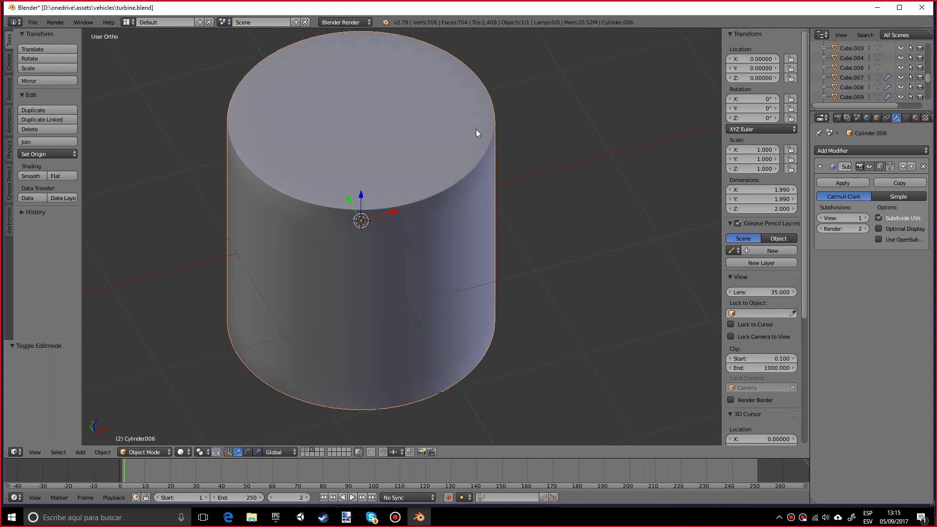
{"action": "middle_click_drag", "start_coordinate": [415, 164], "coordinate": [421, 213]}
{"action": "key", "text": "Tab"}
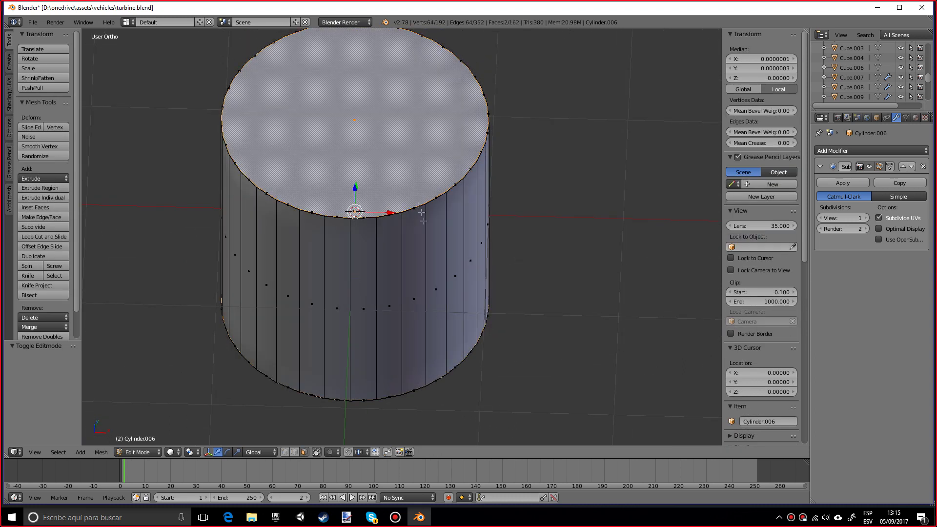
{"action": "key", "text": "i"}
{"action": "left_click", "coordinate": [628, 224]}
{"action": "key", "text": "Tab"}
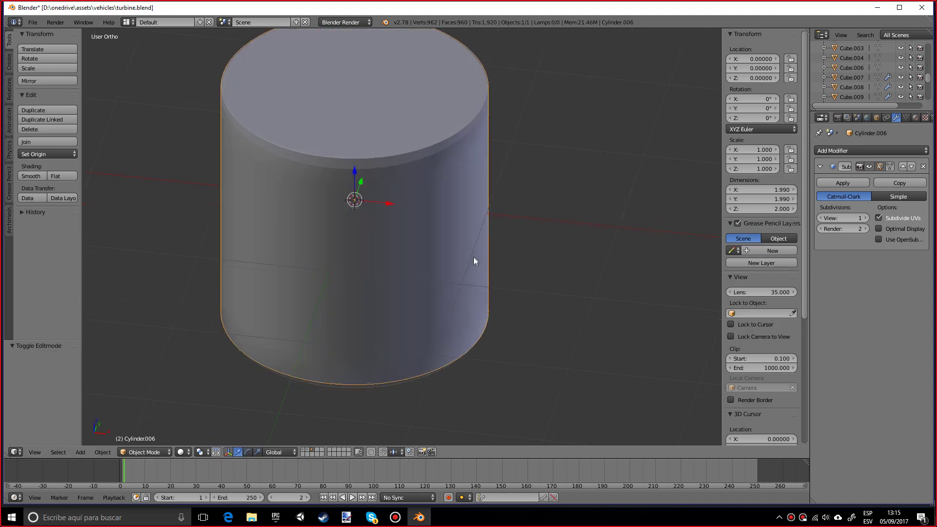
{"action": "scroll", "coordinate": [473, 256], "scroll_direction": "down", "scroll_amount": 2}
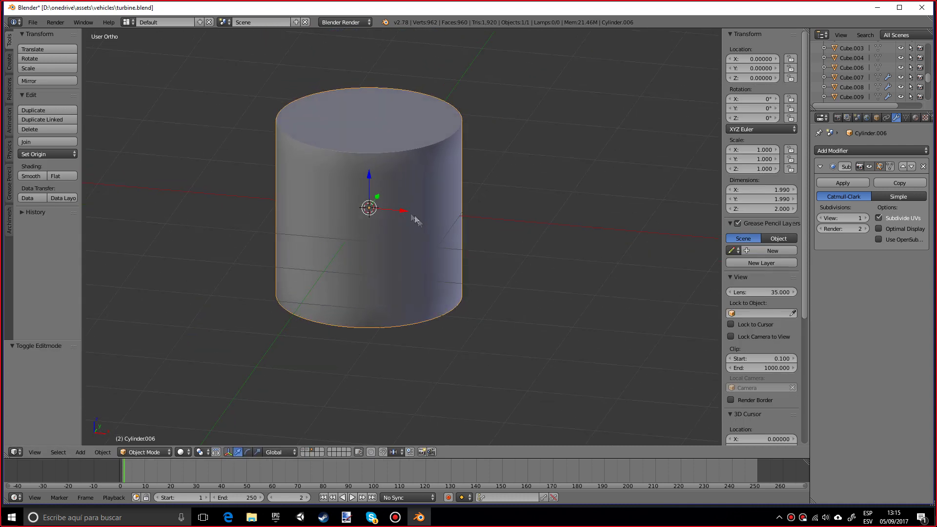
{"action": "middle_click_drag", "start_coordinate": [416, 219], "coordinate": [317, 138]}
Step: Add two evenly spaced loop cuts around the cylinder's middle
{"action": "middle_click_drag", "start_coordinate": [299, 362], "coordinate": [422, 274]}
{"action": "key", "text": "Tab"}
{"action": "scroll", "coordinate": [385, 230], "scroll_direction": "up", "scroll_amount": 2}
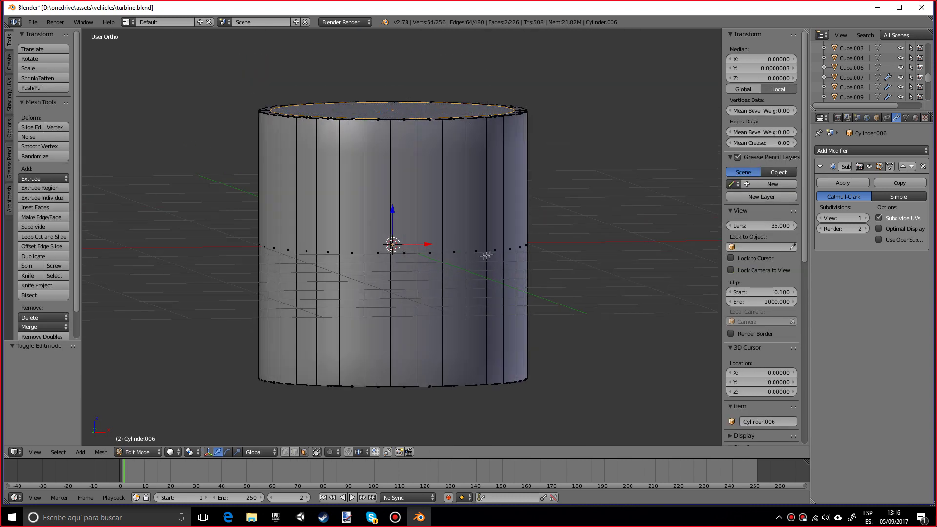
{"action": "key", "text": "ctrl+r"}
{"action": "scroll", "coordinate": [521, 242], "scroll_direction": "up", "scroll_amount": 1}
{"action": "left_click", "coordinate": [521, 242]}
{"action": "right_click", "coordinate": [521, 243]}
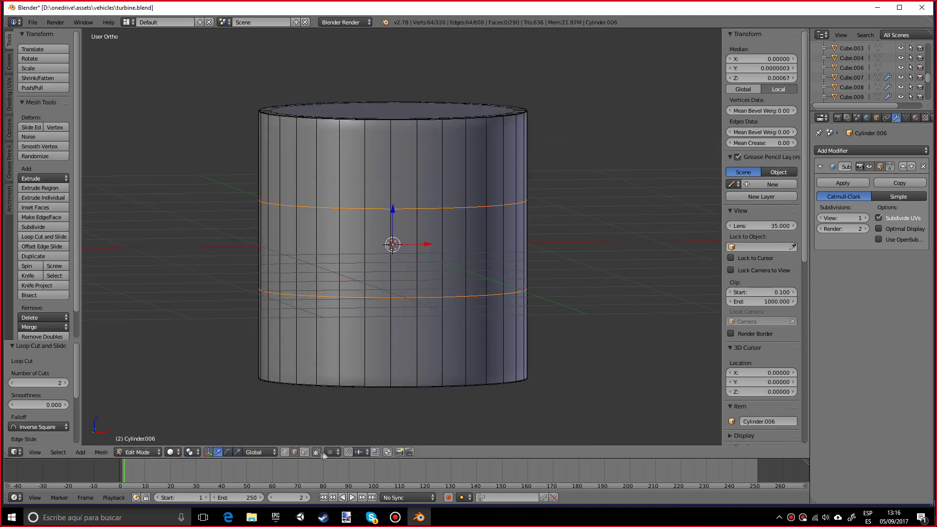
Step: Inset the middle ring of faces and scale it inward with Shift+Z to form a groove
{"action": "left_click", "coordinate": [307, 452]}
{"action": "right_click", "coordinate": [495, 257], "text": "alt"}
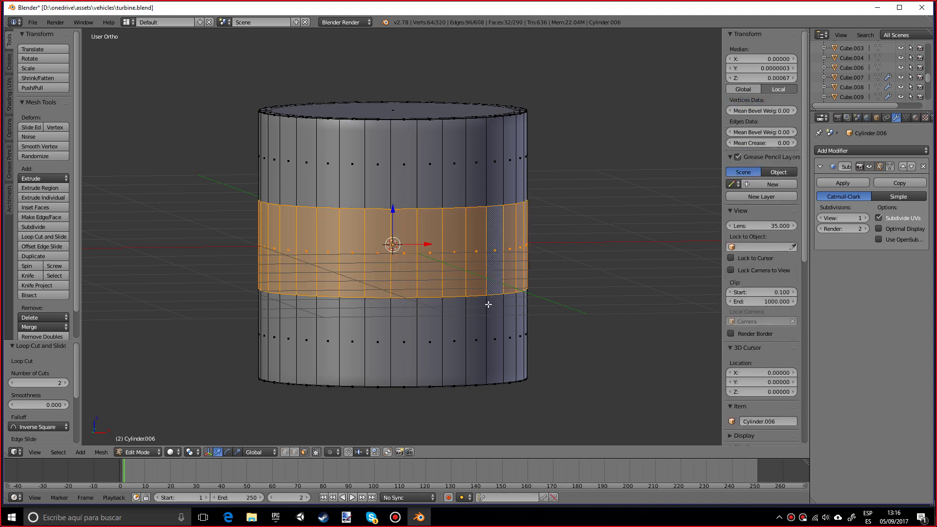
{"action": "middle_click_drag", "start_coordinate": [487, 307], "coordinate": [536, 255]}
{"action": "middle_click_drag", "start_coordinate": [416, 290], "coordinate": [406, 301]}
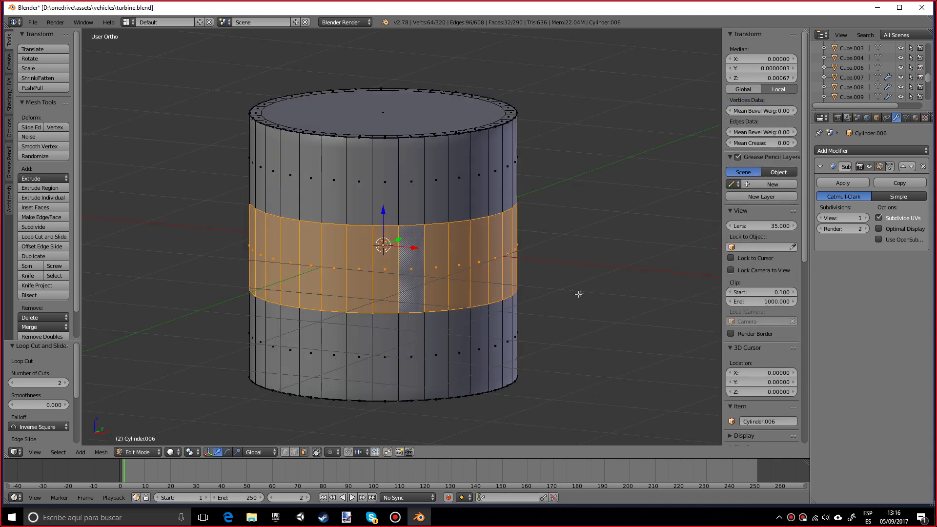
{"action": "key", "text": "i"}
{"action": "left_click", "coordinate": [681, 262]}
{"action": "key", "text": "s"}
{"action": "key", "text": "shift+z"}
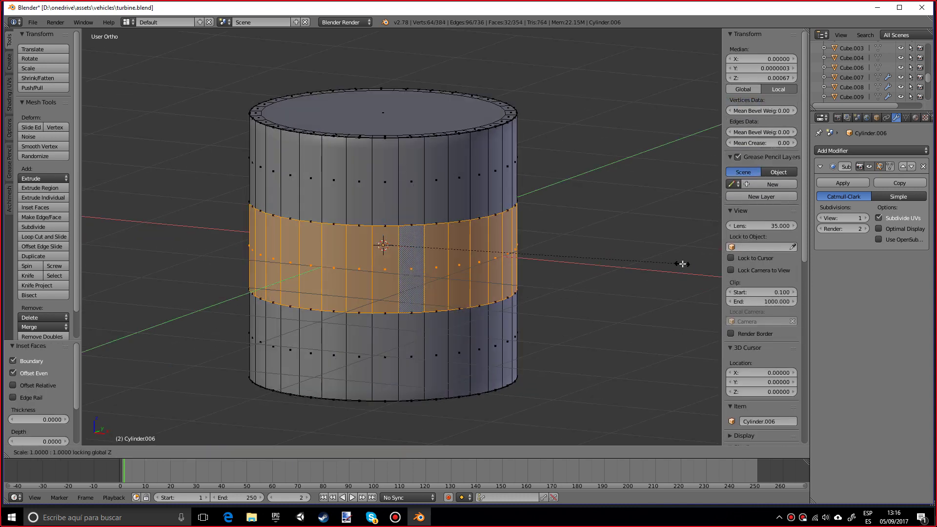
{"action": "left_click", "coordinate": [615, 277]}
{"action": "key", "text": "Tab"}
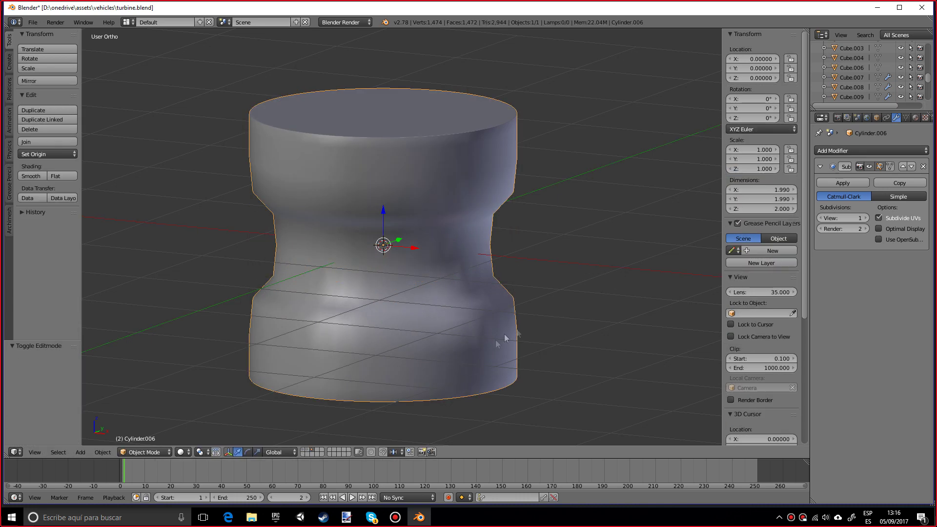
{"action": "middle_click_drag", "start_coordinate": [505, 334], "coordinate": [410, 212]}
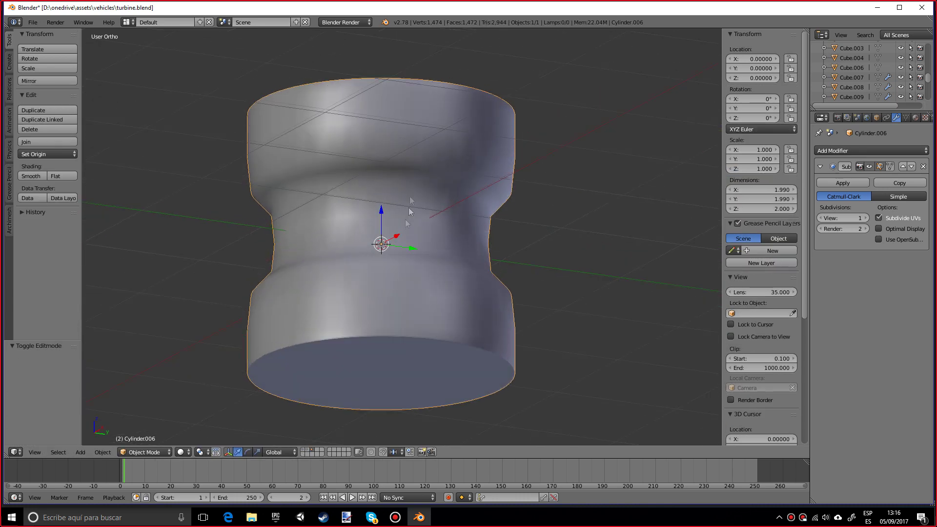
{"action": "middle_click_drag", "start_coordinate": [424, 259], "coordinate": [444, 300]}
Step: Hide the subdivision preview in Edit Mode and add a support loop near the groove's lower edge
{"action": "key", "text": "Tab"}
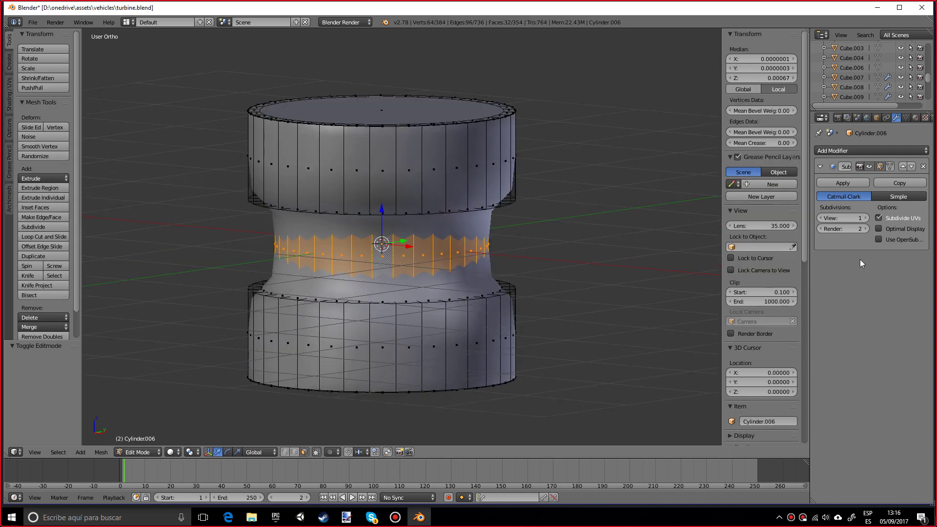
{"action": "left_click", "coordinate": [879, 167]}
{"action": "scroll", "coordinate": [461, 292], "scroll_direction": "up", "scroll_amount": 5}
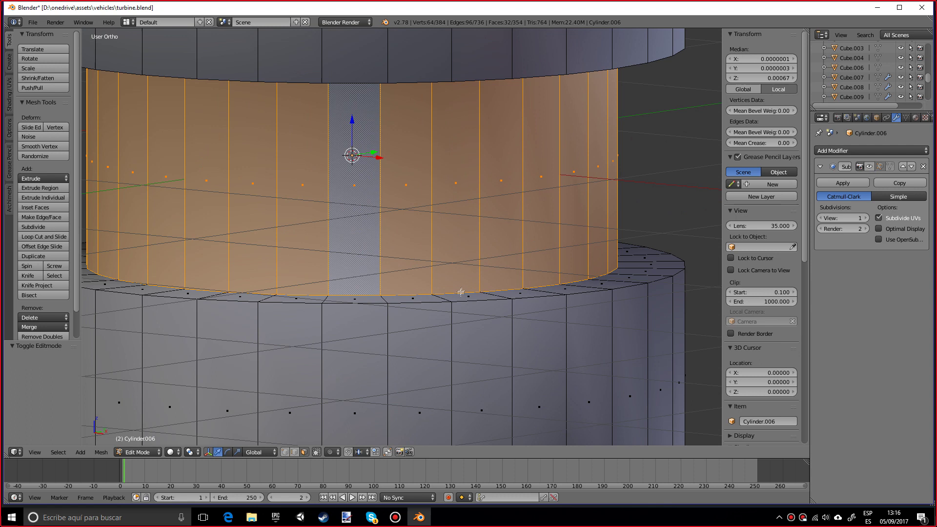
{"action": "middle_click_drag", "start_coordinate": [461, 292], "coordinate": [448, 303]}
{"action": "key", "text": "ctrl+r"}
{"action": "left_click", "coordinate": [540, 266]}
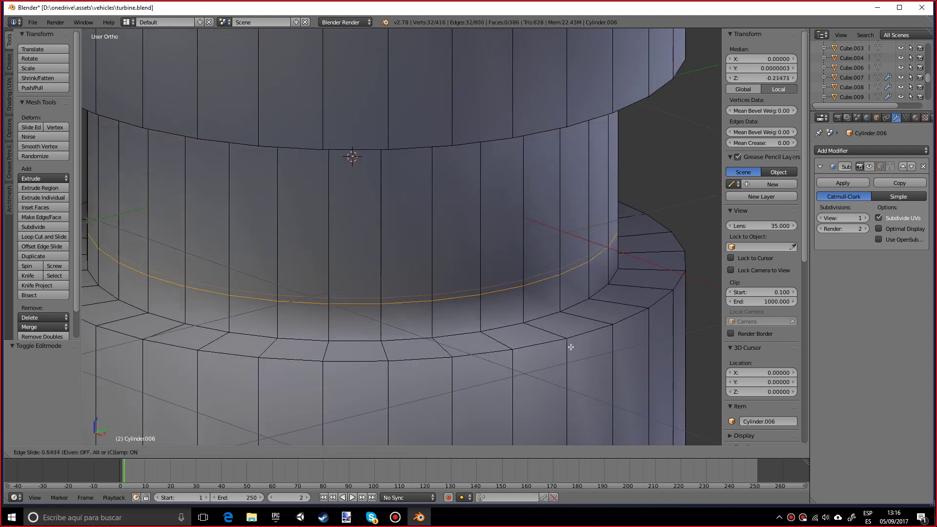
{"action": "left_click", "coordinate": [569, 375]}
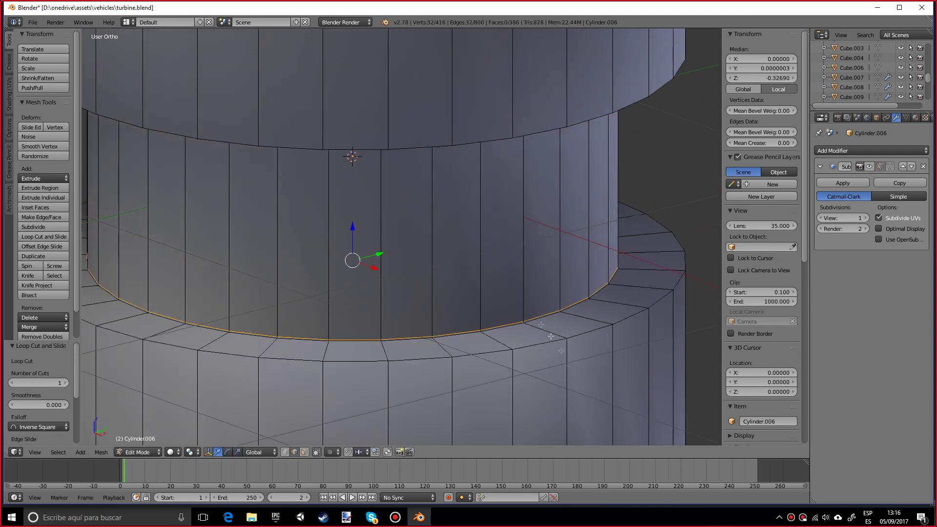
{"action": "key", "text": "ctrl+t"}
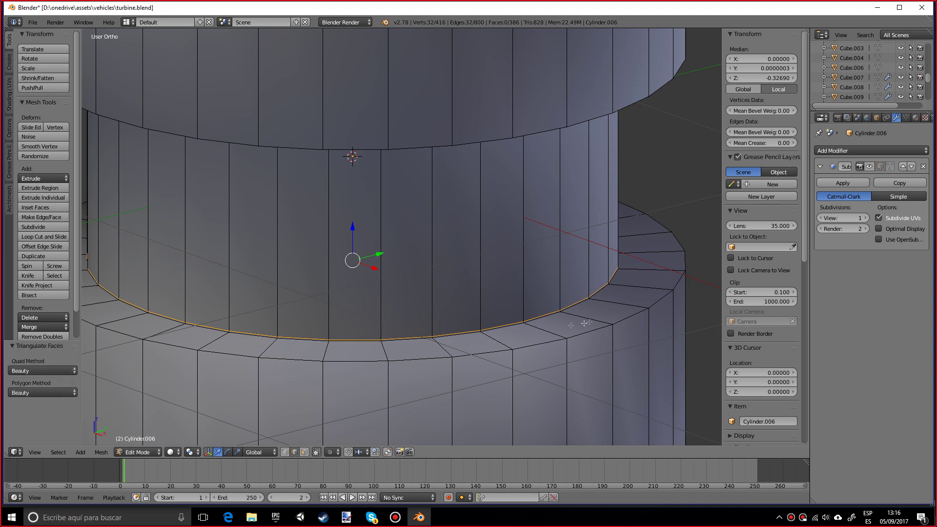
{"action": "scroll", "coordinate": [603, 308], "scroll_direction": "down", "scroll_amount": 1}
Step: Add support loops on the lower flange's top, near its outer edge, and on the wall below
{"action": "key", "text": "ctrl+r"}
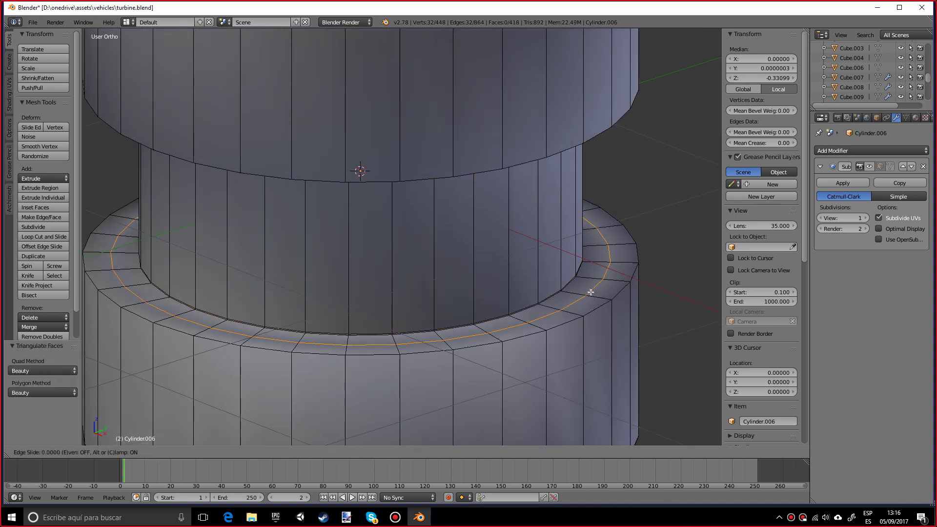
{"action": "left_click", "coordinate": [573, 284]}
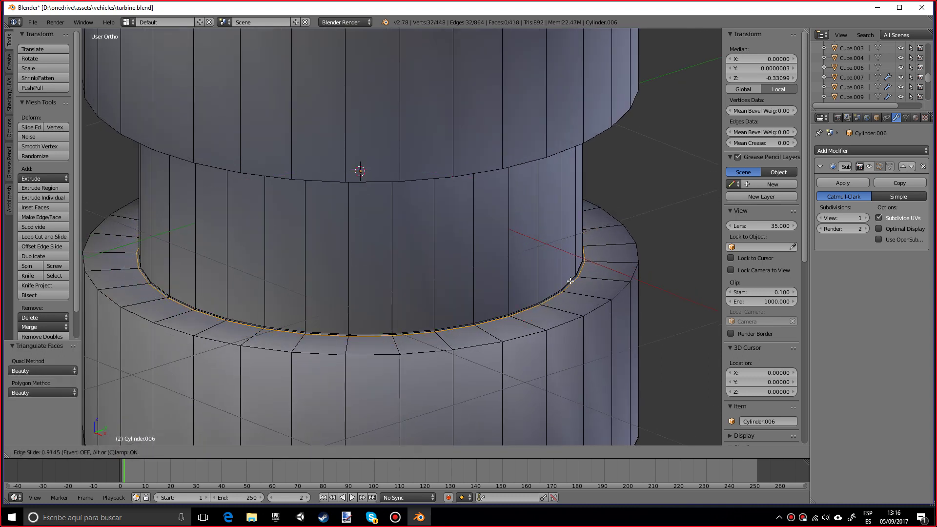
{"action": "left_click", "coordinate": [574, 287]}
{"action": "key", "text": "ctrl+r"}
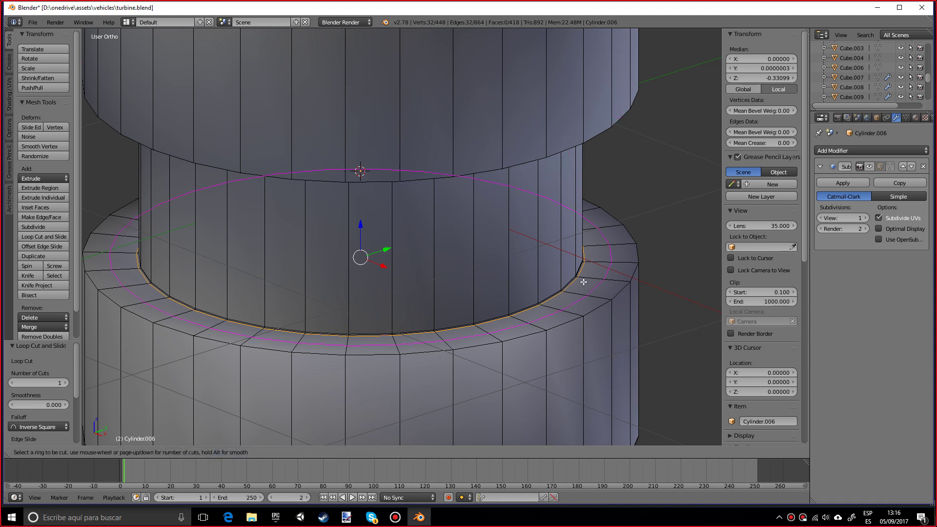
{"action": "left_click", "coordinate": [593, 279]}
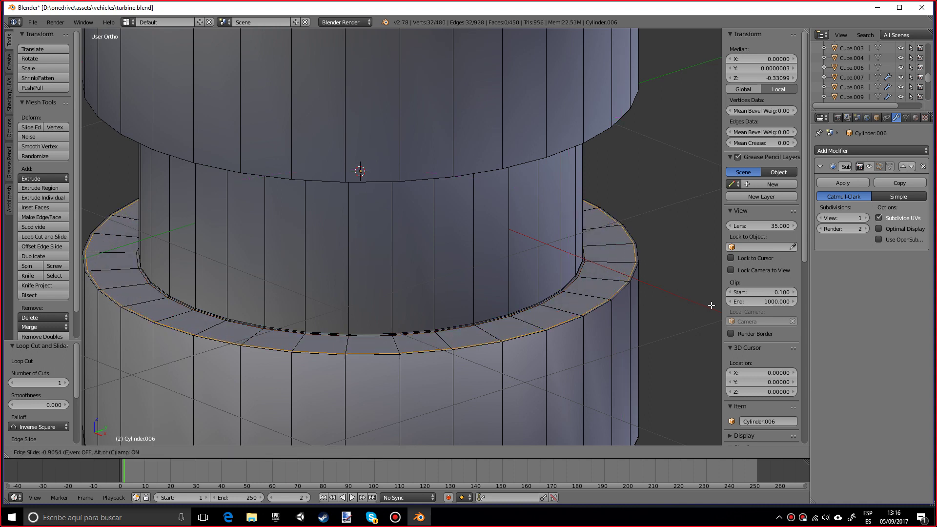
{"action": "left_click", "coordinate": [610, 328]}
{"action": "scroll", "coordinate": [591, 324], "scroll_direction": "down", "scroll_amount": 1}
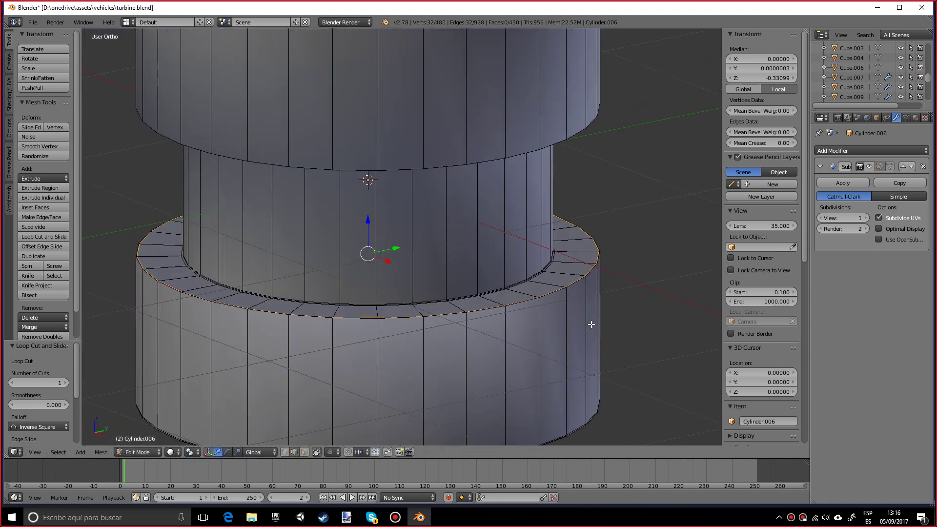
{"action": "key", "text": "ctrl+r"}
{"action": "left_click", "coordinate": [576, 346]}
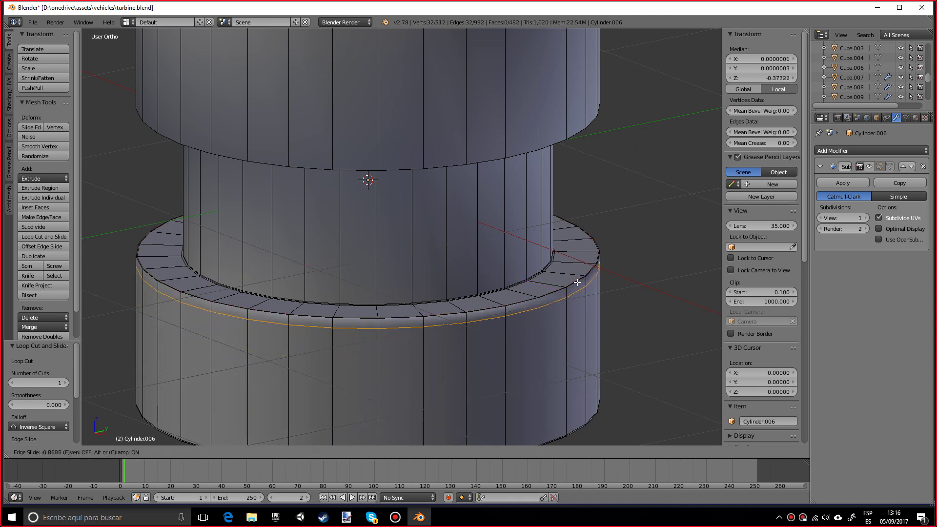
{"action": "left_click", "coordinate": [561, 248]}
{"action": "scroll", "coordinate": [429, 248], "scroll_direction": "up", "scroll_amount": 5, "text": "shift"}
Step: Add support loops near the upper cylinder's bottom edge and tight against the upper rim
{"action": "key", "text": "ctrl+r"}
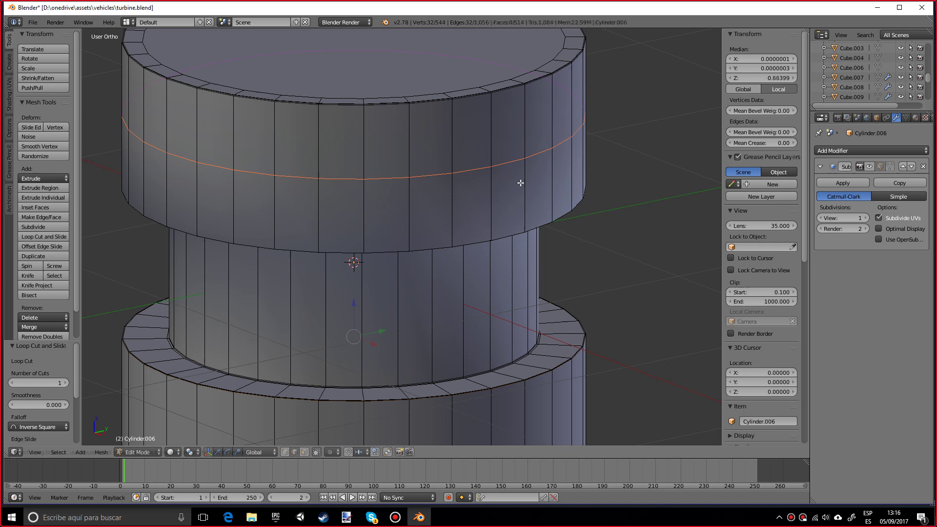
{"action": "left_click", "coordinate": [547, 210]}
{"action": "left_click", "coordinate": [570, 251]}
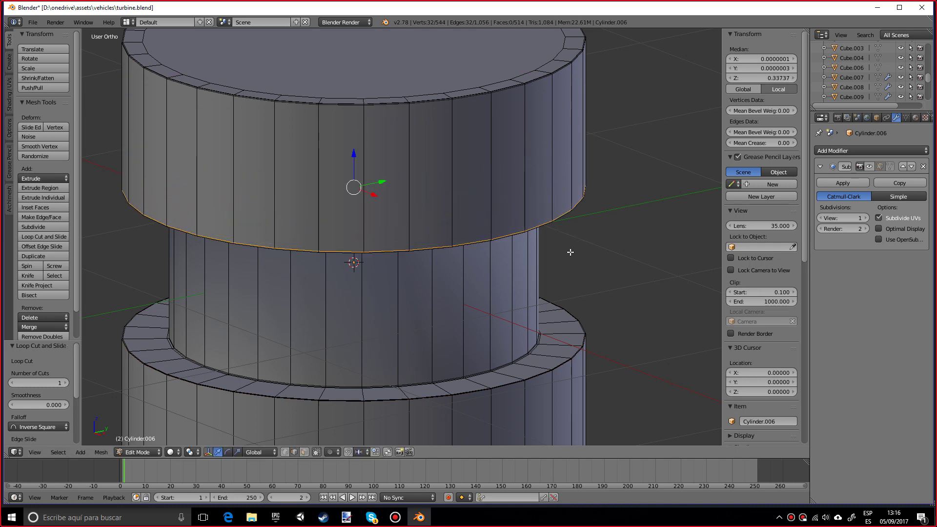
{"action": "scroll", "coordinate": [472, 284], "scroll_direction": "up", "scroll_amount": 4, "text": "shift"}
{"action": "scroll", "coordinate": [465, 353], "scroll_direction": "up", "scroll_amount": 5}
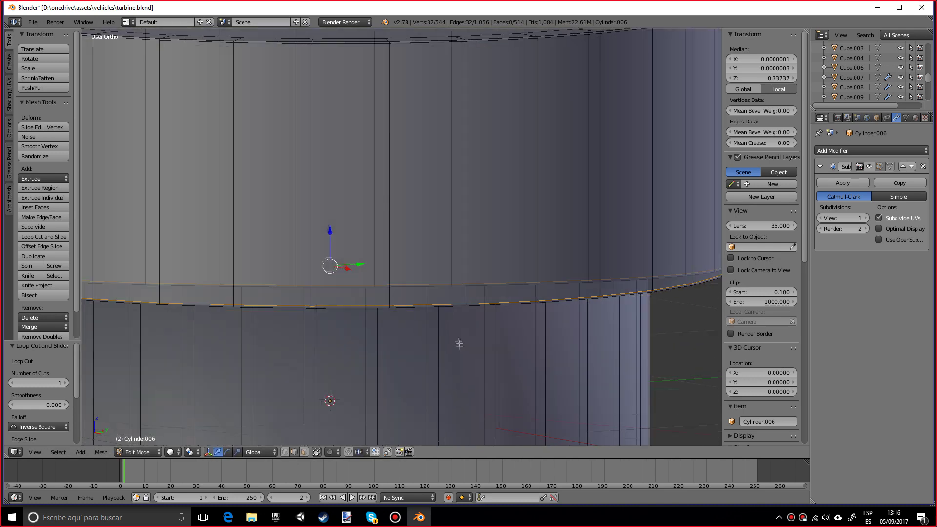
{"action": "key", "text": "ctrl+r"}
{"action": "left_click", "coordinate": [453, 335]}
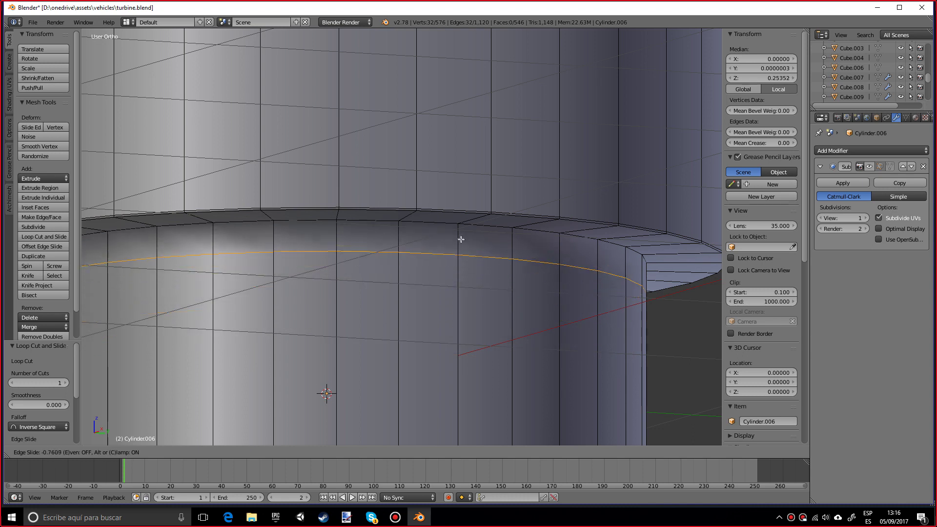
{"action": "left_click", "coordinate": [439, 190]}
{"action": "middle_click_drag", "start_coordinate": [439, 189], "coordinate": [469, 297]}
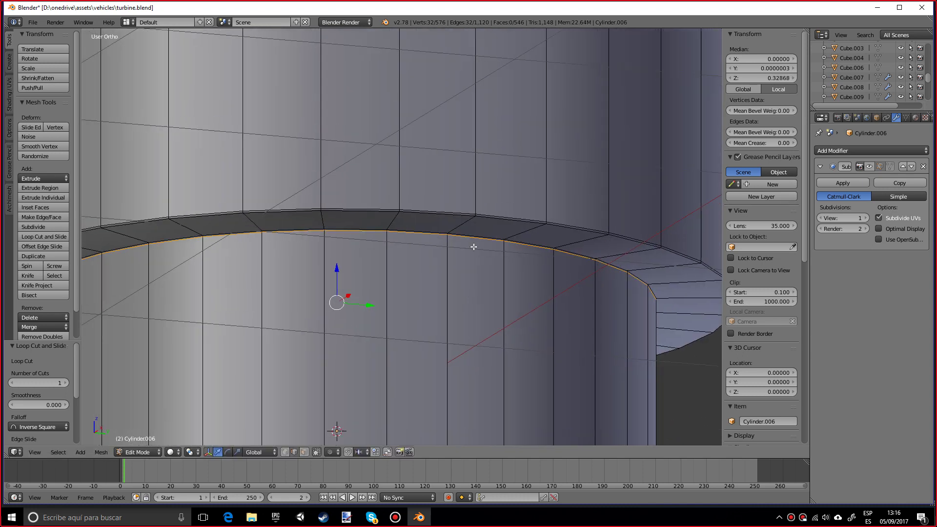
Step: Add two more loops inside the upper rim and turn the subdivision edit preview back on
{"action": "key", "text": "ctrl+r"}
{"action": "left_click", "coordinate": [456, 232]}
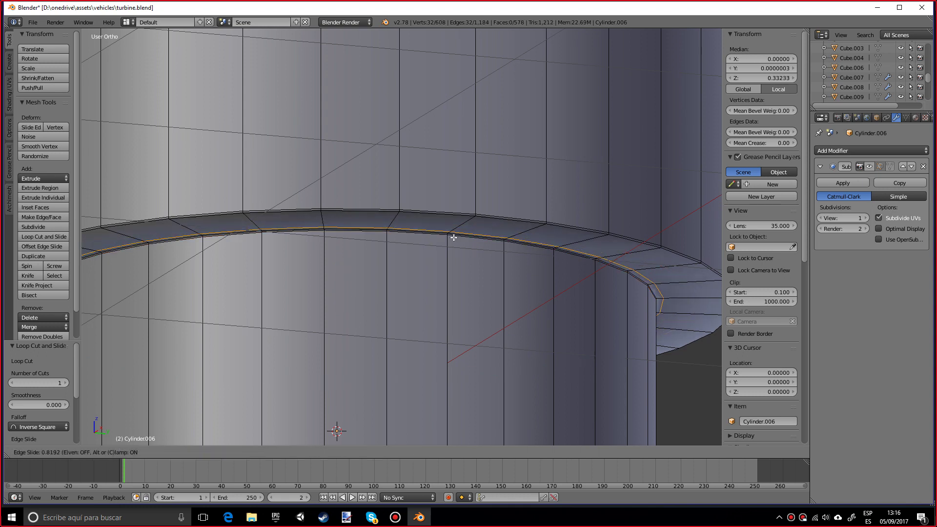
{"action": "left_click", "coordinate": [447, 238]}
{"action": "middle_click_drag", "start_coordinate": [447, 238], "coordinate": [447, 179]}
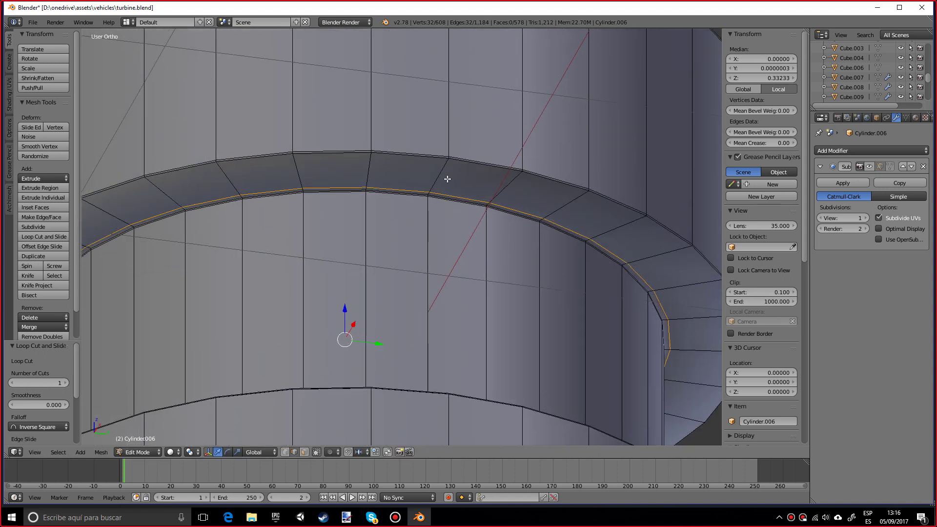
{"action": "key", "text": "ctrl+r"}
{"action": "left_click", "coordinate": [439, 159]}
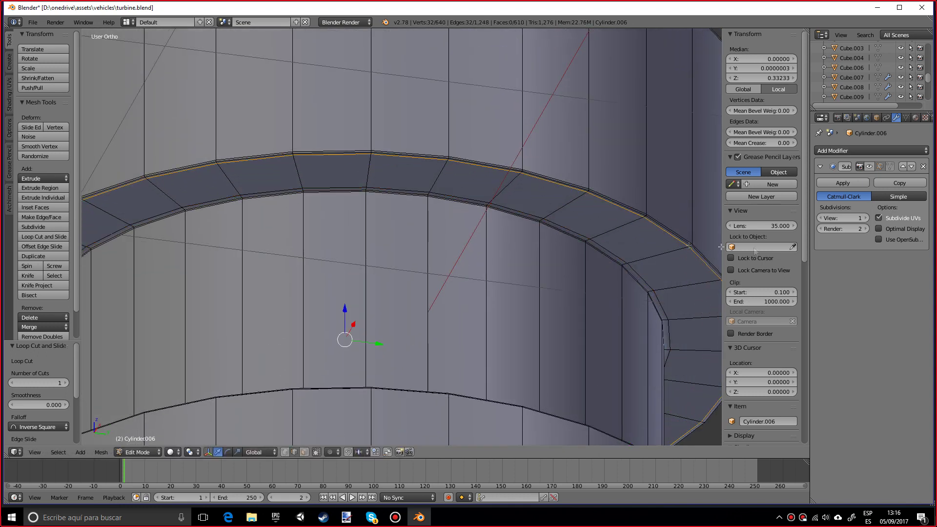
{"action": "left_click", "coordinate": [442, 155]}
{"action": "left_click", "coordinate": [869, 167]}
{"action": "scroll", "coordinate": [466, 315], "scroll_direction": "down", "scroll_amount": 5}
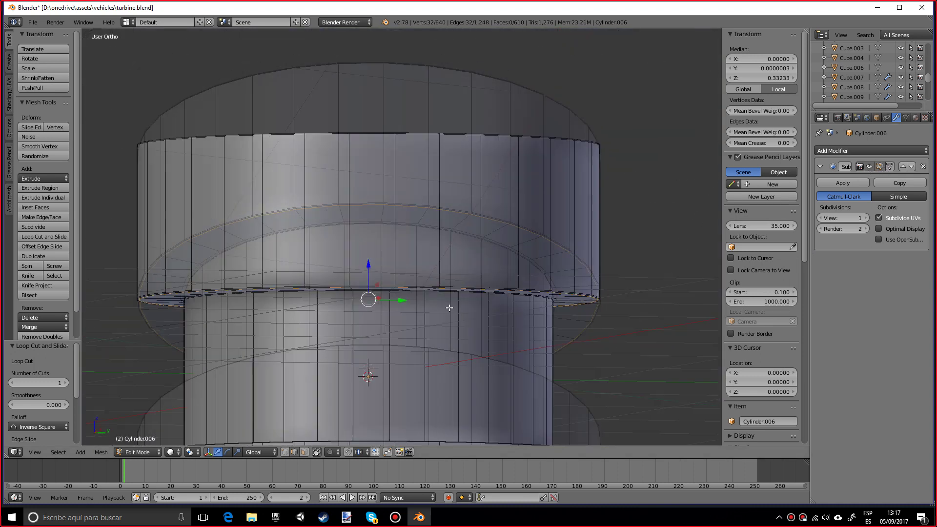
{"action": "key", "text": "Tab"}
Step: Set the Subdivision Surface View level to 3 and inspect the sharp stepped grooves
{"action": "middle_click_drag", "start_coordinate": [465, 314], "coordinate": [454, 356]}
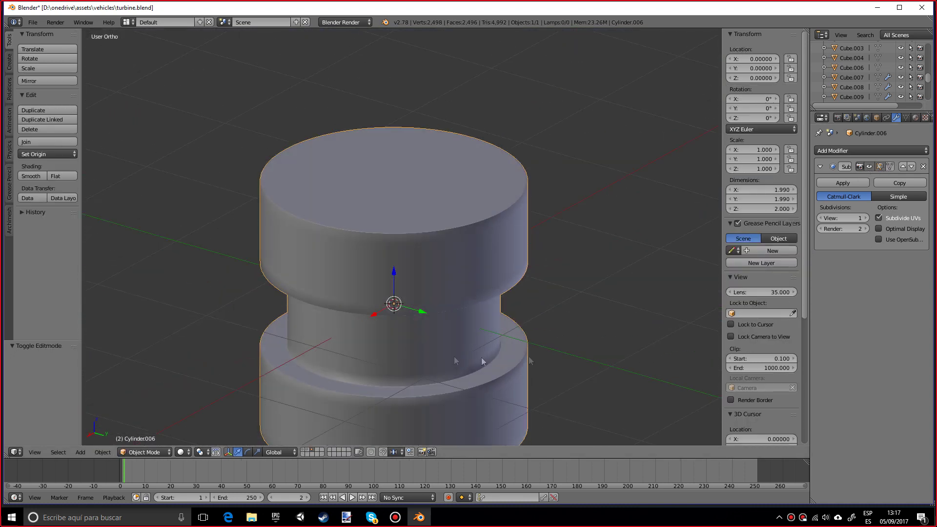
{"action": "left_click", "coordinate": [865, 218]}
{"action": "left_click", "coordinate": [866, 218]}
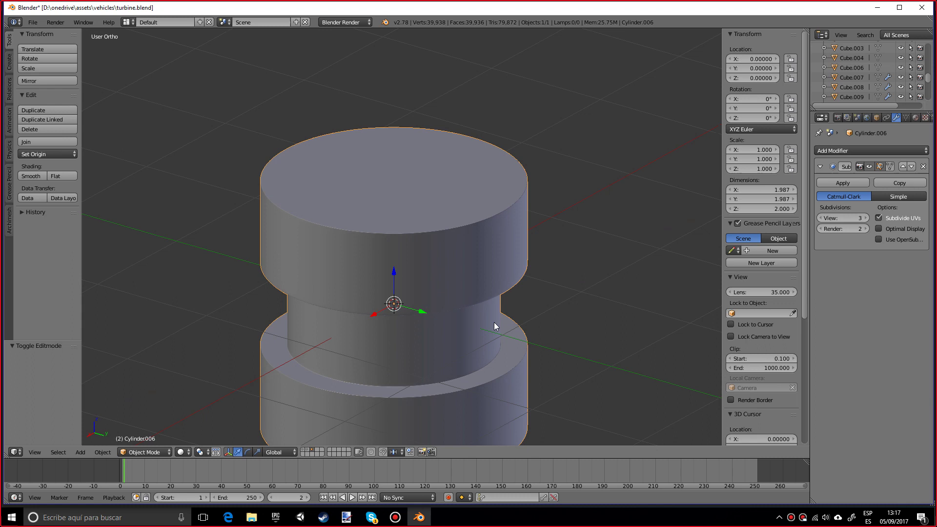
{"action": "middle_click_drag", "start_coordinate": [494, 322], "coordinate": [458, 348]}
{"action": "scroll", "coordinate": [458, 347], "scroll_direction": "up", "scroll_amount": 3}
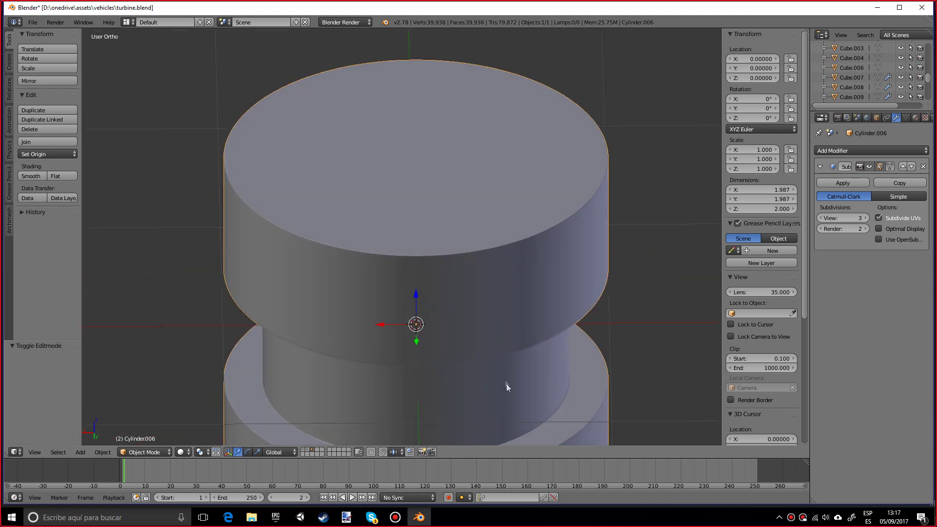
{"action": "scroll", "coordinate": [506, 384], "scroll_direction": "up", "scroll_amount": 6}
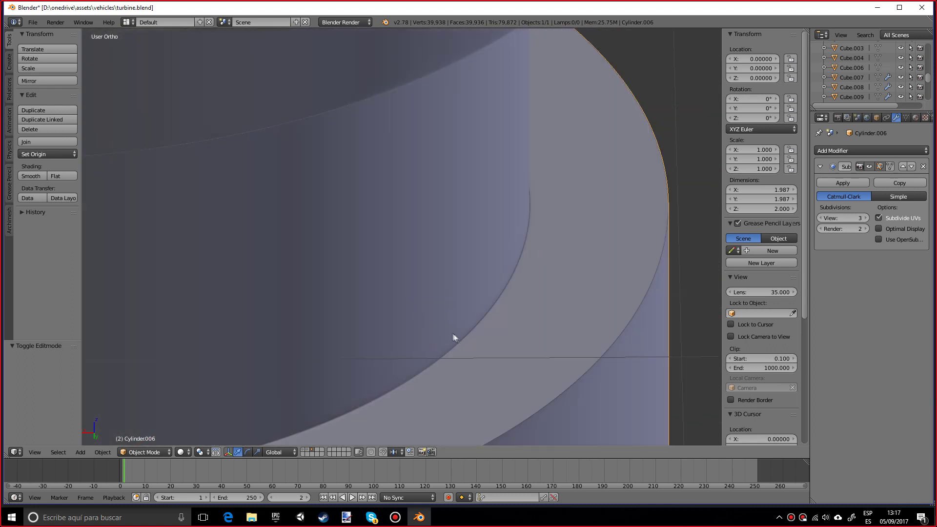
{"action": "scroll", "coordinate": [453, 337], "scroll_direction": "down", "scroll_amount": 8}
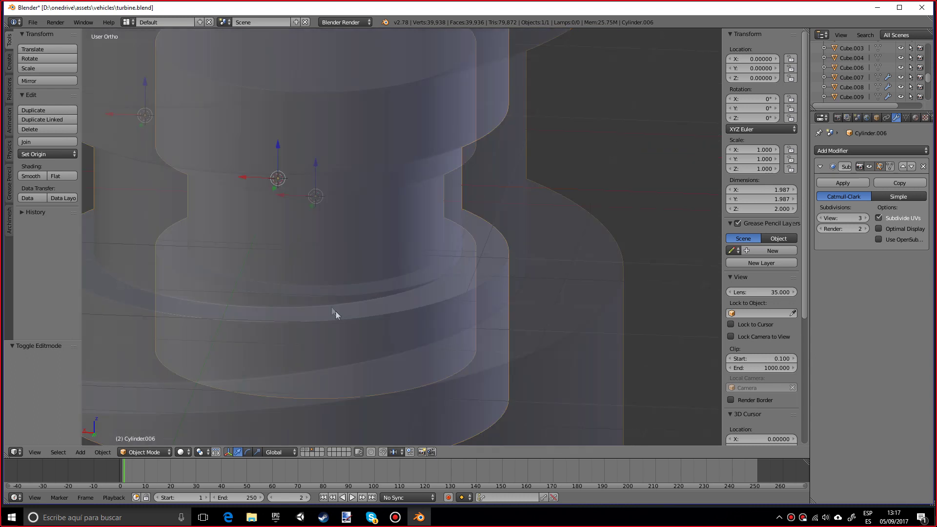
{"action": "scroll", "coordinate": [335, 312], "scroll_direction": "down", "scroll_amount": 5}
{"action": "middle_click_drag", "start_coordinate": [318, 298], "coordinate": [409, 276]}
Step: Inspect the grooved cylinder in wireframe, then delete it
{"action": "key", "text": "Tab"}
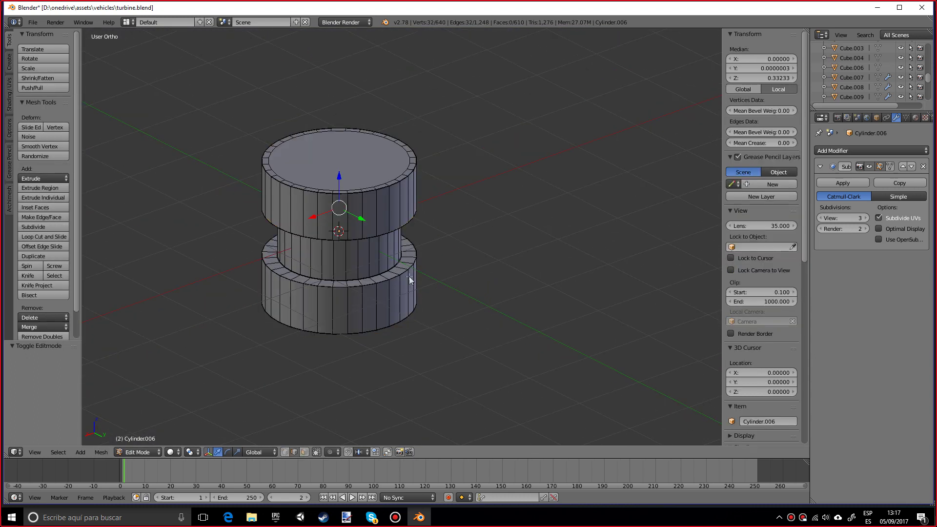
{"action": "key", "text": "Tab"}
{"action": "key", "text": "z"}
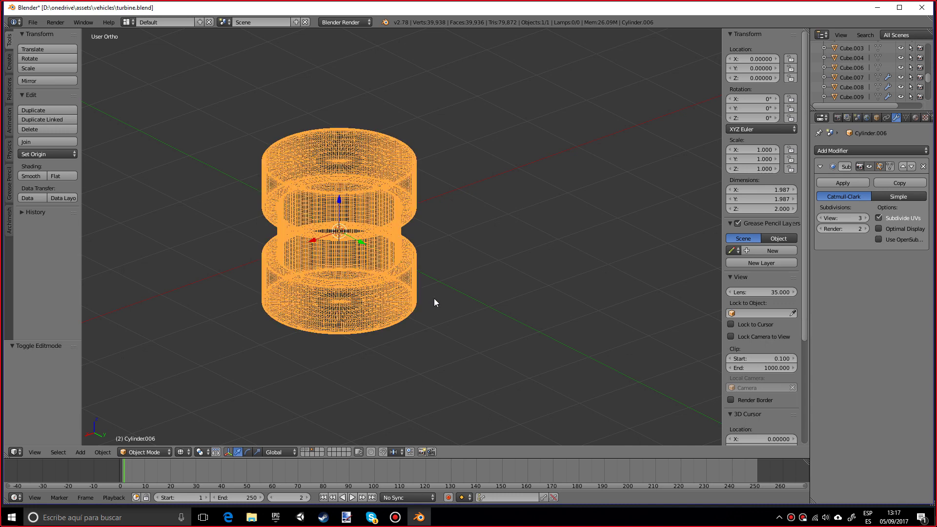
{"action": "key", "text": "Tab"}
{"action": "key", "text": "ctrl+e"}
{"action": "key", "text": "Tab"}
{"action": "key", "text": "x"}
{"action": "left_click", "coordinate": [578, 256]}
Step: Add a new cube mesh and show it in Edit Mode with Solid viewport shading
{"action": "key", "text": "shift+a"}
{"action": "mouse_move", "coordinate": [536, 253]}
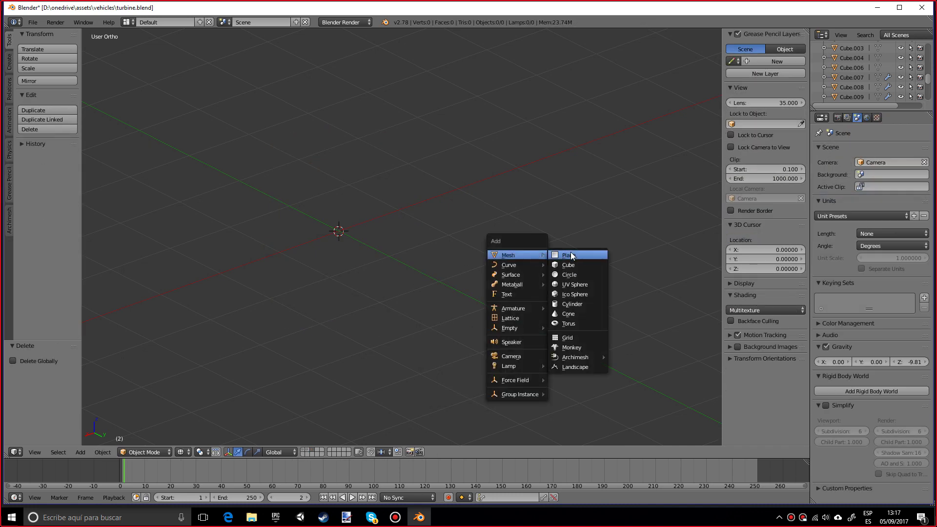
{"action": "left_click", "coordinate": [569, 264]}
{"action": "key", "text": "Tab"}
{"action": "key", "text": "z"}
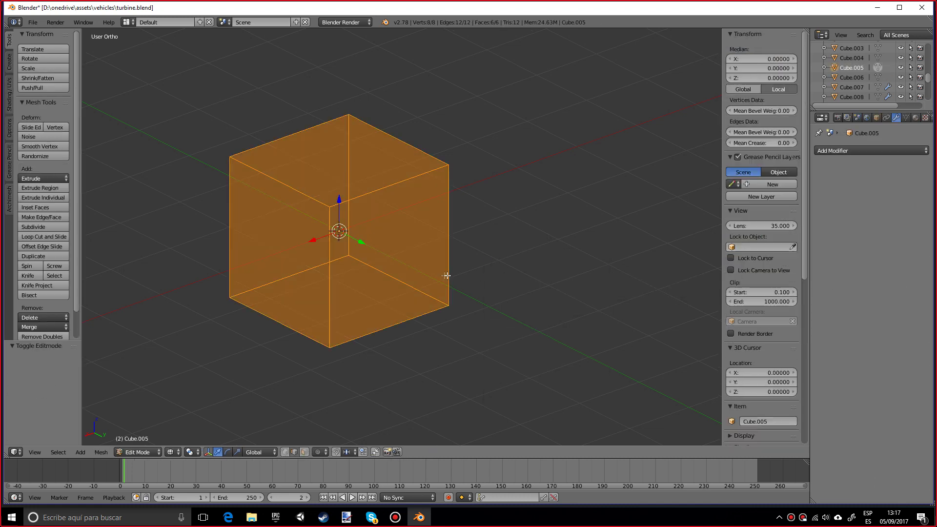
{"action": "middle_click_drag", "start_coordinate": [529, 275], "coordinate": [455, 286]}
{"action": "left_click", "coordinate": [182, 453]}
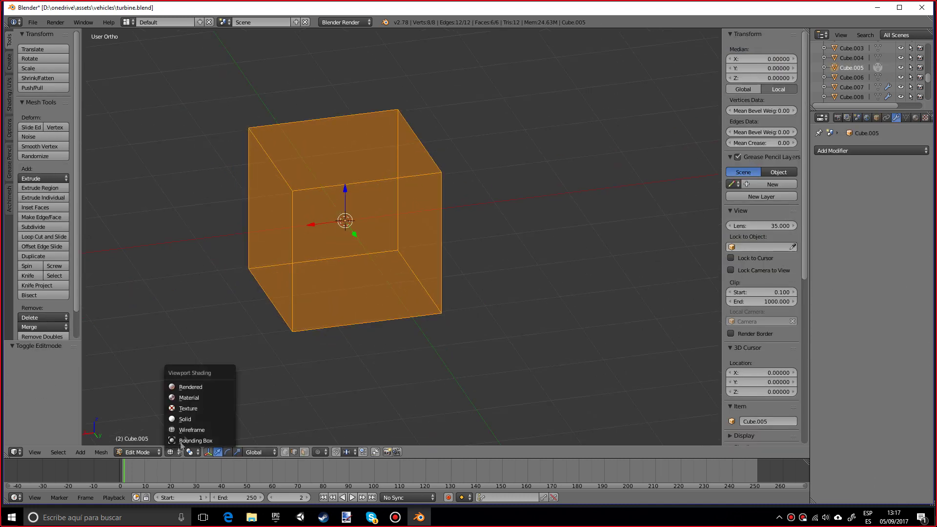
{"action": "left_click", "coordinate": [192, 420]}
Step: Orbit to a near-front view and select the cube's right-hand face in face select mode
{"action": "key", "text": "Tab"}
{"action": "mouse_move", "coordinate": [303, 342]}
{"action": "middle_mouse_down"}
{"action": "mouse_move", "coordinate": [345, 319]}
{"action": "mouse_move", "coordinate": [425, 309]}
{"action": "mouse_move", "coordinate": [404, 317]}
{"action": "middle_mouse_up"}
{"action": "key", "text": "Tab"}
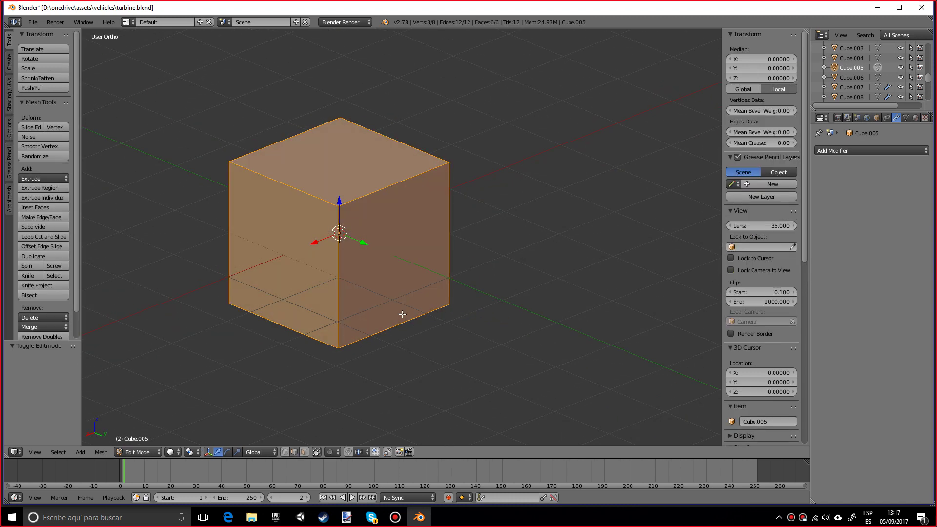
{"action": "left_click", "coordinate": [304, 452]}
{"action": "right_click", "coordinate": [396, 247]}
Step: Inset the selected right face and extrude it outward into a rectangular nozzle
{"action": "key", "text": "i"}
{"action": "left_click", "coordinate": [585, 288]}
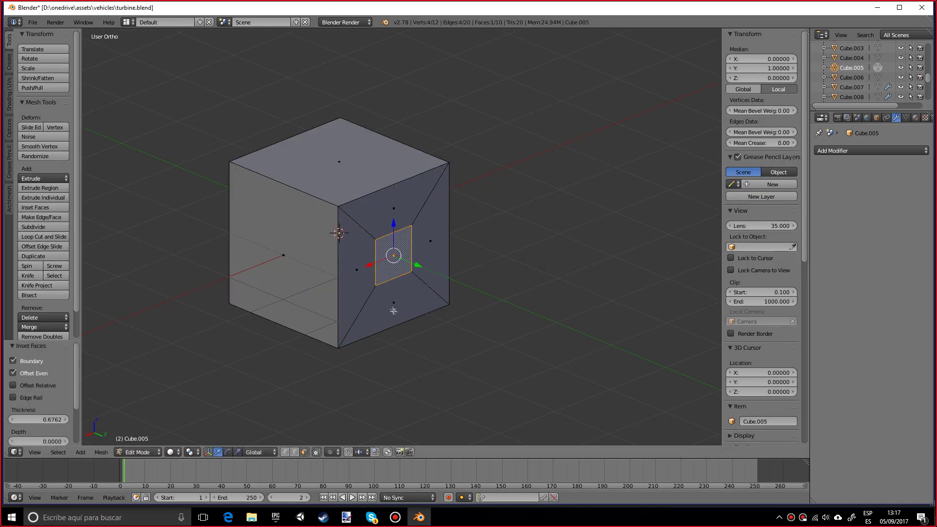
{"action": "key", "text": "e"}
{"action": "left_click", "coordinate": [551, 332]}
Step: Add a Subdivision Surface modifier to the cube in Object Mode
{"action": "key", "text": "Tab"}
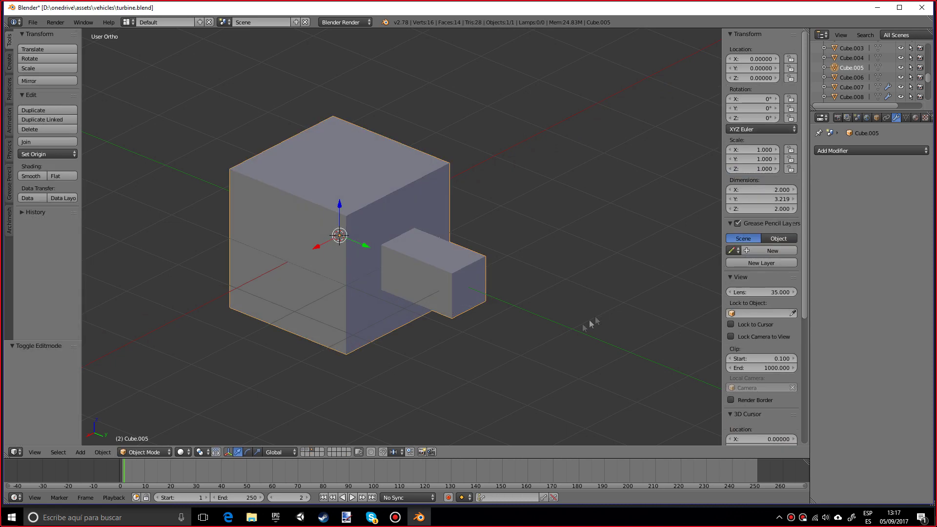
{"action": "left_click", "coordinate": [831, 153]}
{"action": "left_click", "coordinate": [736, 312]}
{"action": "middle_click_drag", "start_coordinate": [390, 274], "coordinate": [439, 270]}
Step: Add support loops near the cube body's back end and its nozzle side
{"action": "key", "text": "Tab"}
{"action": "scroll", "coordinate": [359, 268], "scroll_direction": "up", "scroll_amount": 2}
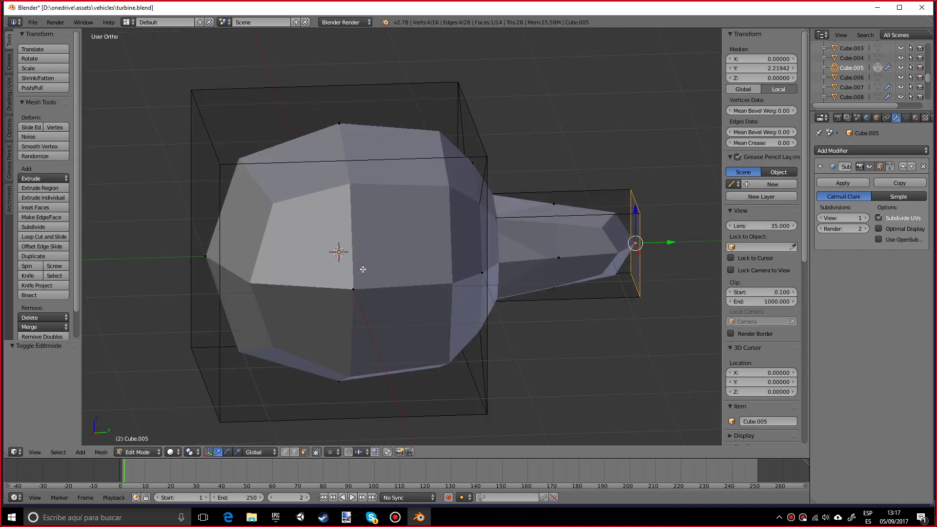
{"action": "right_click", "coordinate": [389, 253]}
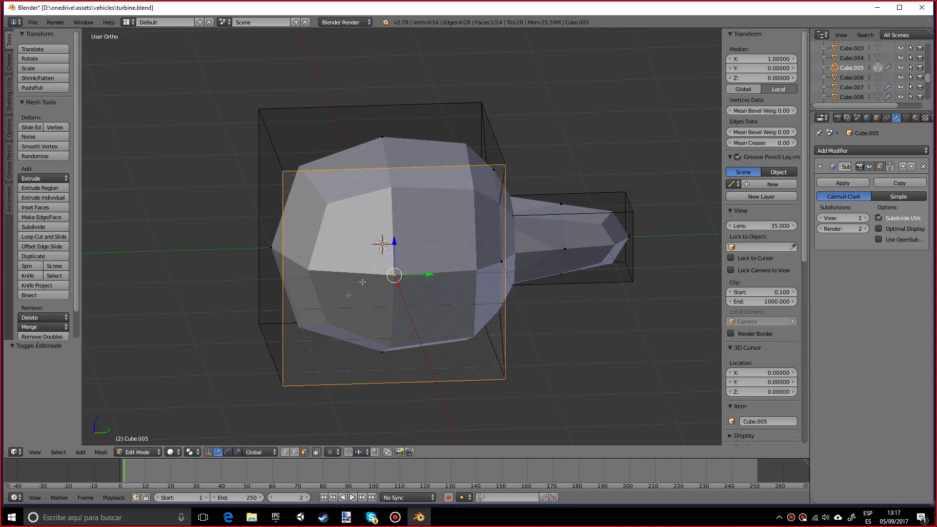
{"action": "middle_click_drag", "start_coordinate": [389, 253], "coordinate": [447, 285]}
{"action": "right_click", "coordinate": [519, 290]}
{"action": "middle_click_drag", "start_coordinate": [518, 290], "coordinate": [404, 267]}
{"action": "key", "text": "ctrl+r"}
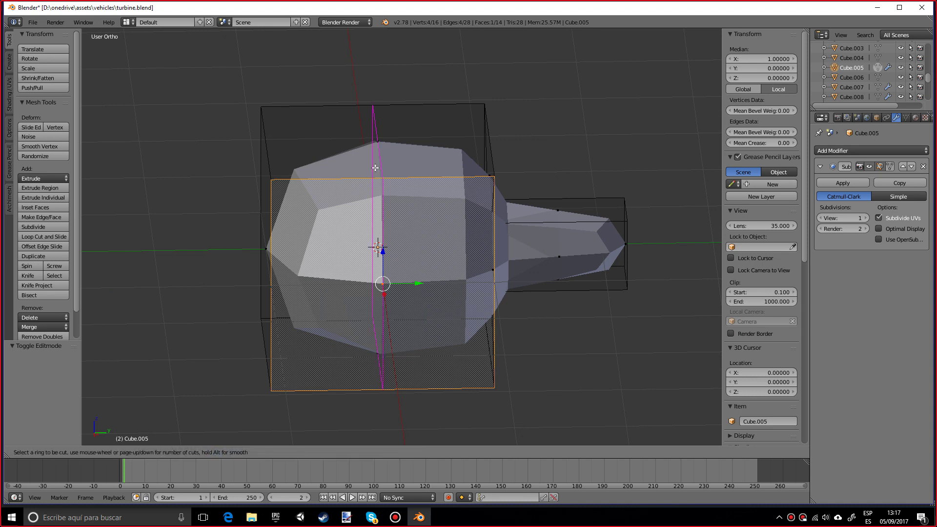
{"action": "left_click", "coordinate": [381, 246]}
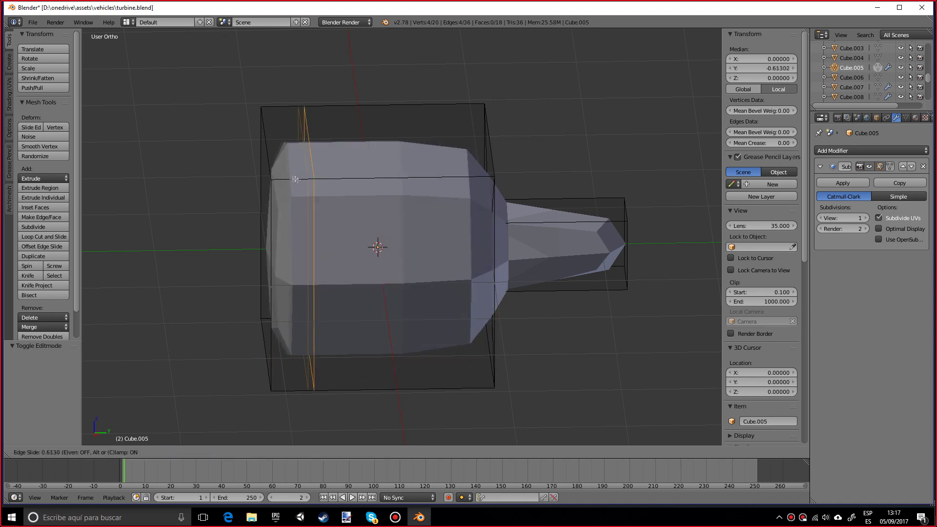
{"action": "left_click", "coordinate": [265, 173]}
{"action": "key", "text": "g"}
{"action": "key", "text": "g"}
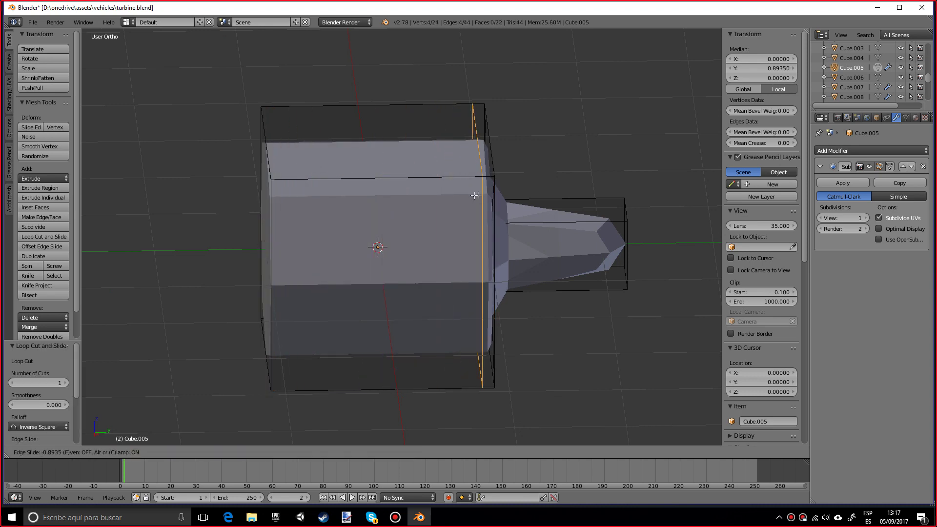
{"action": "left_click", "coordinate": [510, 201]}
{"action": "middle_click_drag", "start_coordinate": [509, 202], "coordinate": [423, 256]}
Step: Add support loops at the nozzle's base and near its tip
{"action": "scroll", "coordinate": [423, 256], "scroll_direction": "up", "scroll_amount": 3}
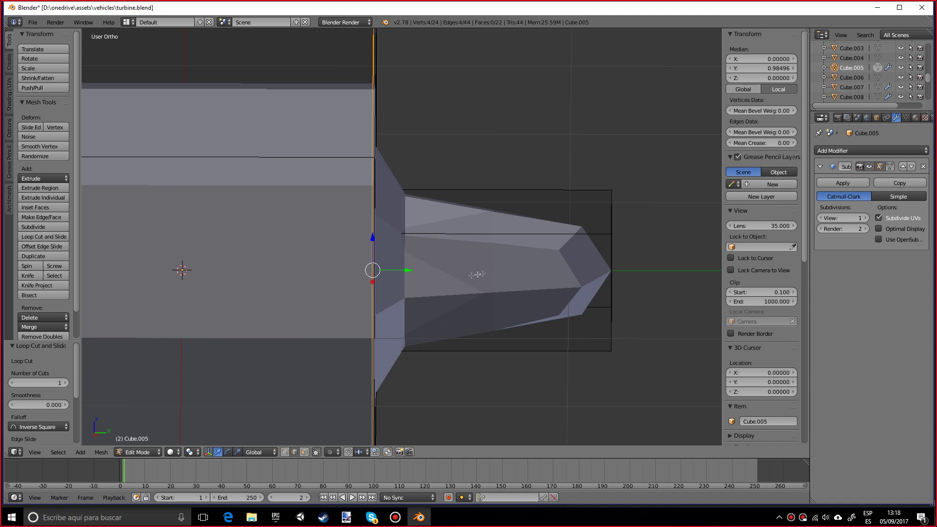
{"action": "key", "text": "ctrl+r"}
{"action": "left_click", "coordinate": [508, 257]}
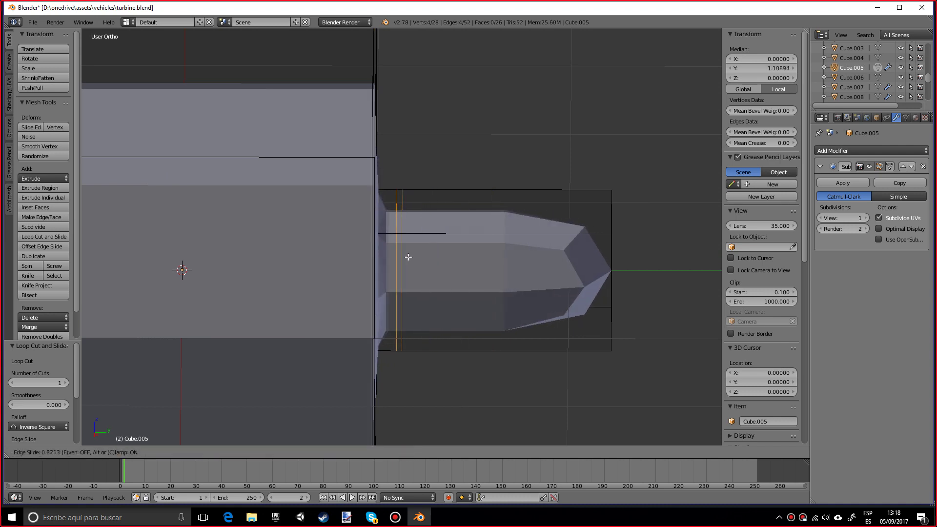
{"action": "left_click", "coordinate": [389, 255]}
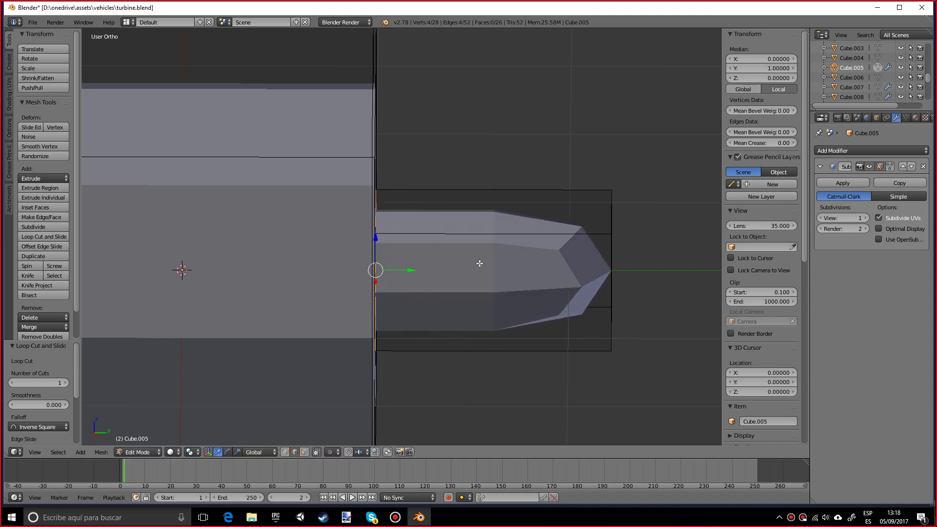
{"action": "key", "text": "ctrl+r"}
{"action": "left_click", "coordinate": [502, 253]}
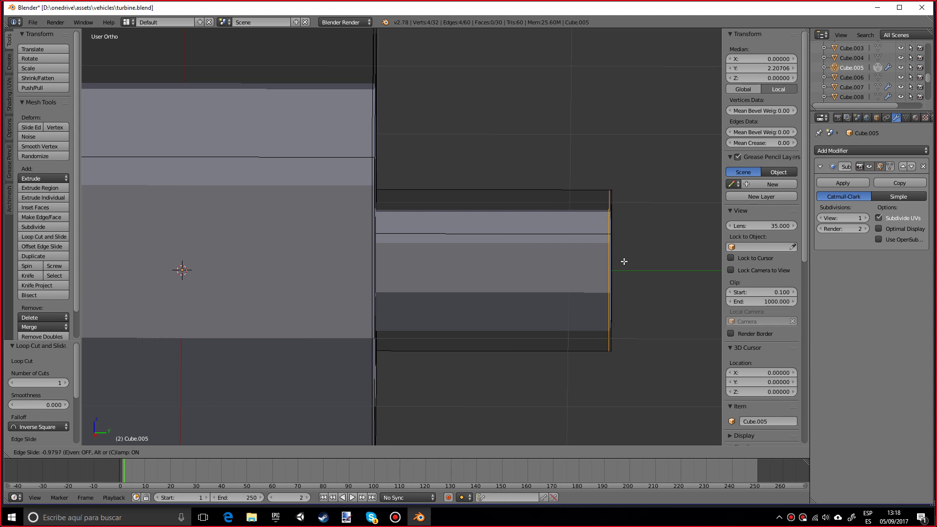
{"action": "left_click", "coordinate": [624, 261]}
{"action": "key", "text": "Tab"}
{"action": "scroll", "coordinate": [585, 291], "scroll_direction": "down", "scroll_amount": 5}
{"action": "middle_click_drag", "start_coordinate": [585, 291], "coordinate": [452, 279]}
{"action": "key", "text": "Tab"}
Step: Orbit to face the model's octagonal end and raise the Subdivision Surface View level to 6
{"action": "scroll", "coordinate": [338, 230], "scroll_direction": "up", "scroll_amount": 4}
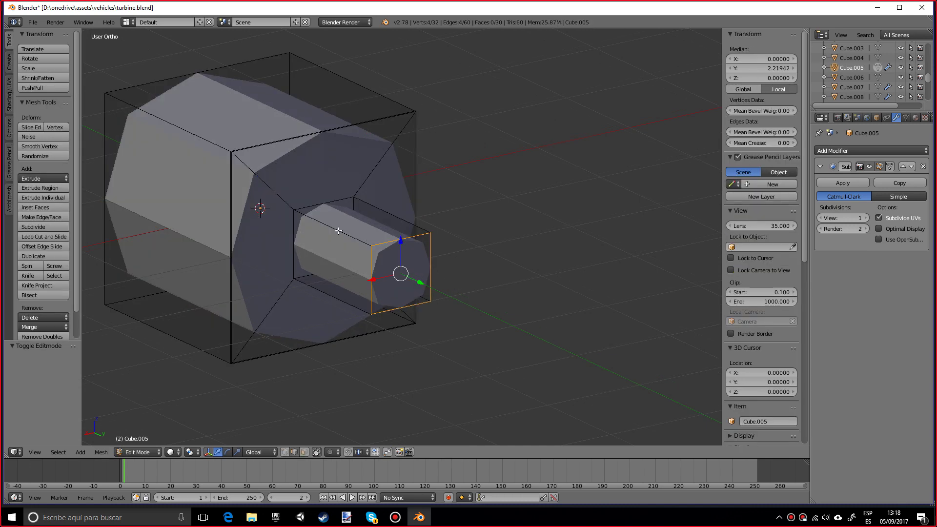
{"action": "middle_click_drag", "start_coordinate": [338, 230], "coordinate": [255, 223]}
{"action": "key", "text": "Tab"}
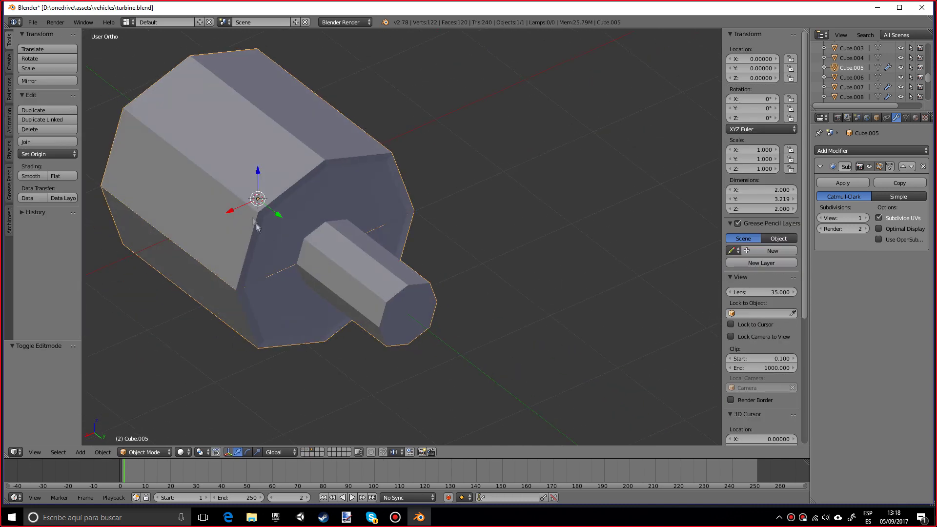
{"action": "middle_click_drag", "start_coordinate": [337, 188], "coordinate": [191, 127]}
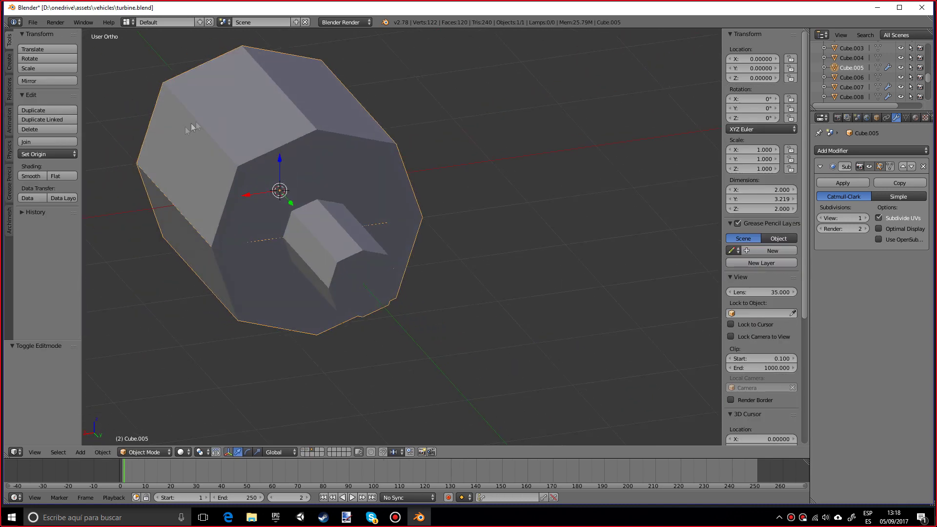
{"action": "middle_click_drag", "start_coordinate": [211, 292], "coordinate": [218, 152]}
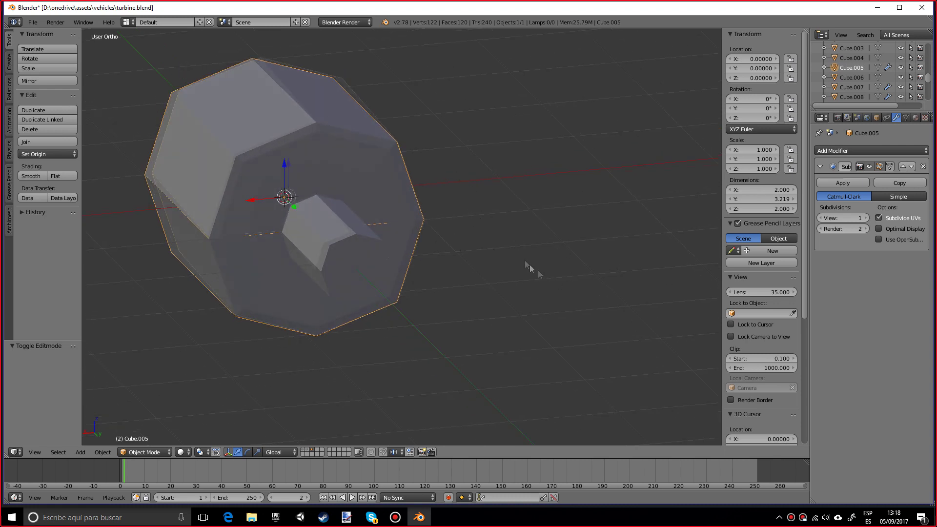
{"action": "middle_click_drag", "start_coordinate": [543, 278], "coordinate": [529, 273]}
{"action": "left_click", "coordinate": [866, 218]}
{"action": "left_click", "coordinate": [867, 218]}
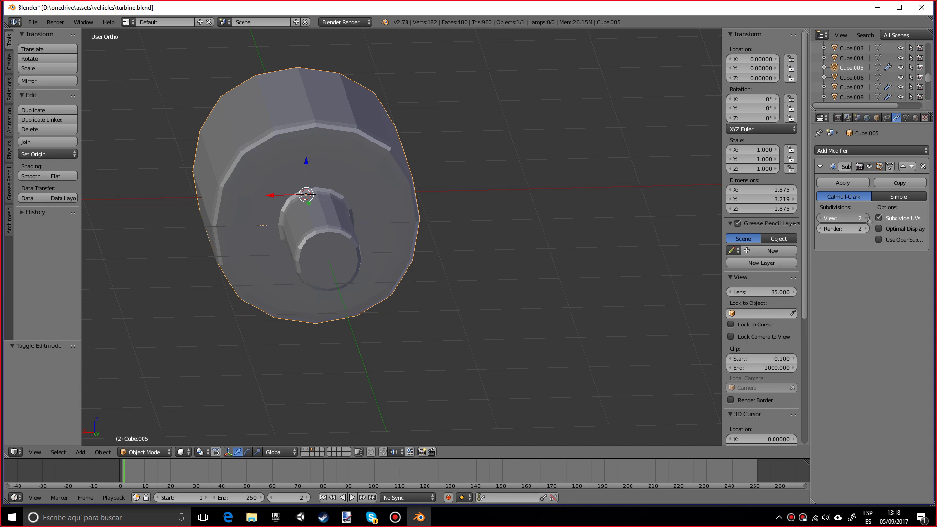
{"action": "left_click", "coordinate": [867, 218]}
{"action": "left_click", "coordinate": [866, 217]}
{"action": "left_click", "coordinate": [867, 218]}
{"action": "mouse_move", "coordinate": [386, 244]}
{"action": "middle_mouse_down"}
{"action": "mouse_move", "coordinate": [368, 247]}
{"action": "mouse_move", "coordinate": [364, 98]}
{"action": "mouse_move", "coordinate": [366, 409]}
{"action": "mouse_move", "coordinate": [360, 83]}
{"action": "mouse_move", "coordinate": [345, 212]}
{"action": "mouse_move", "coordinate": [371, 230]}
{"action": "mouse_move", "coordinate": [386, 262]}
{"action": "middle_mouse_up"}
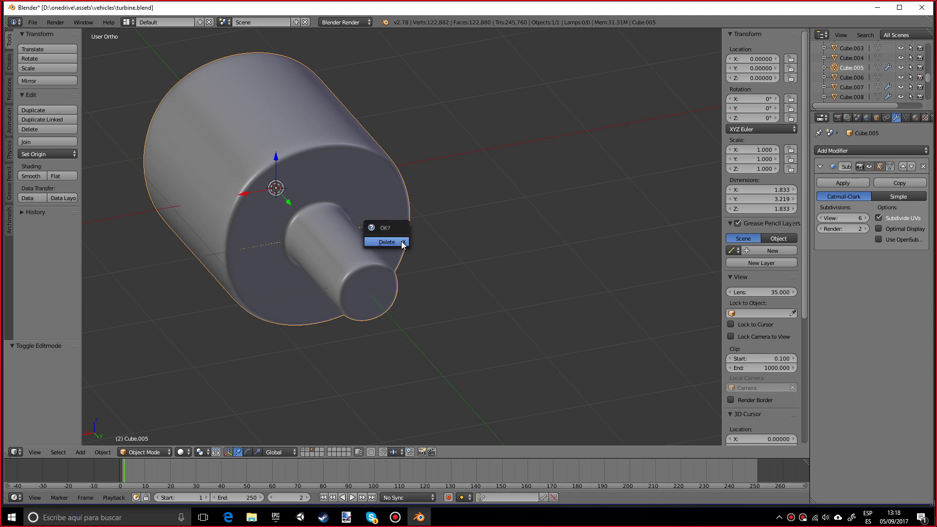
Step: Delete the smoothed nozzle model Cube.005
{"action": "left_click", "coordinate": [401, 241]}
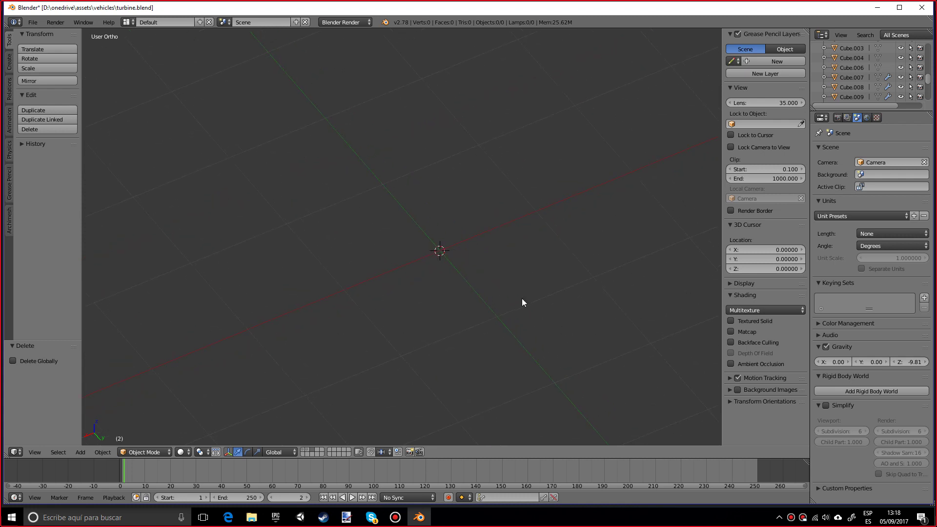